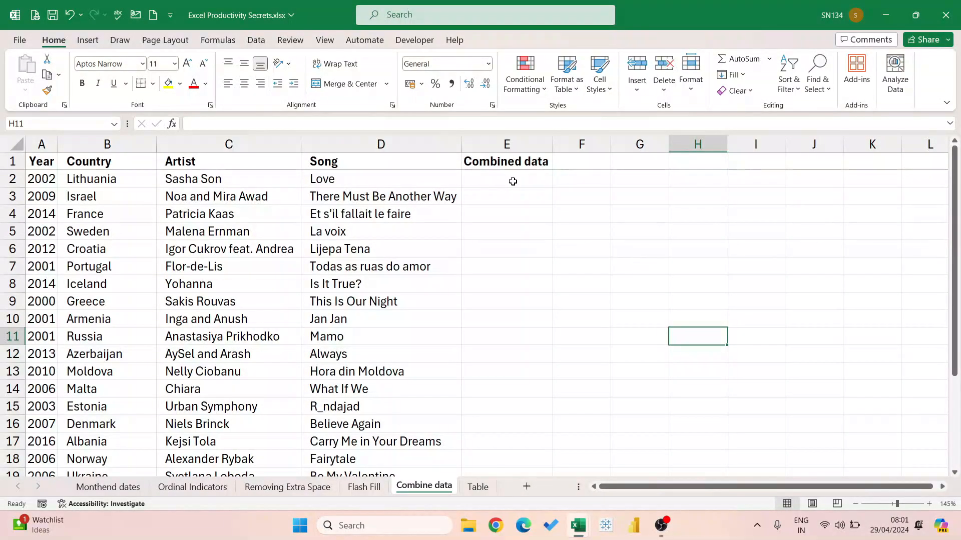
left_click(38, 160)
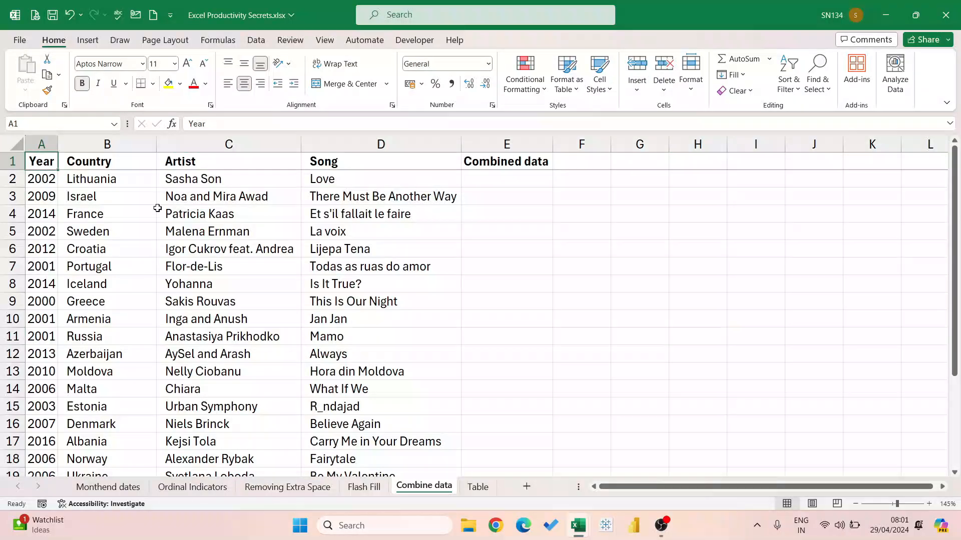
left_click(127, 163)
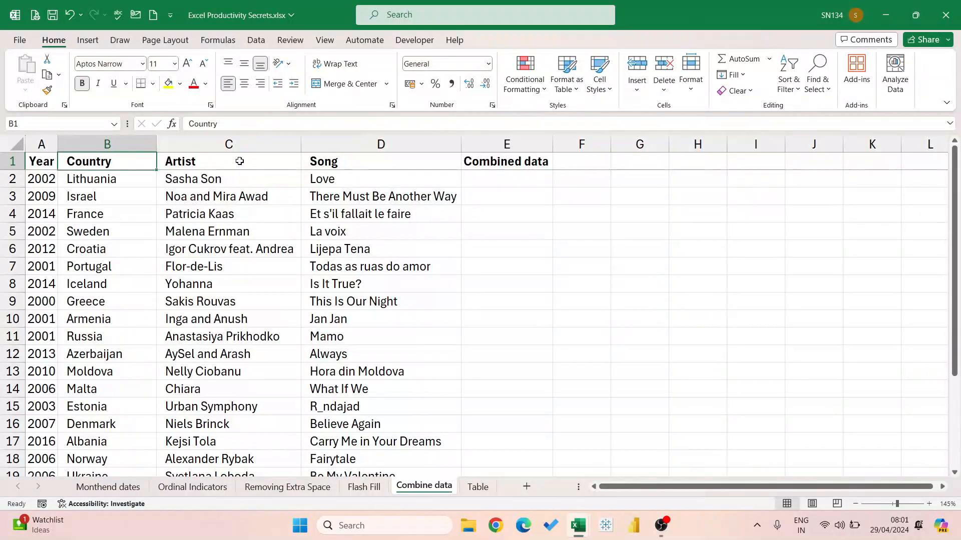
left_click(240, 161)
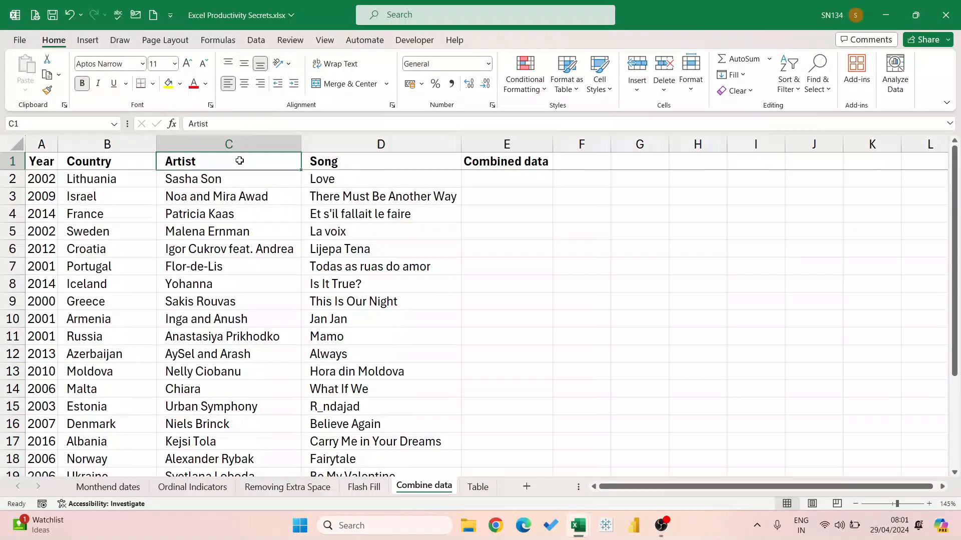
left_click(372, 161)
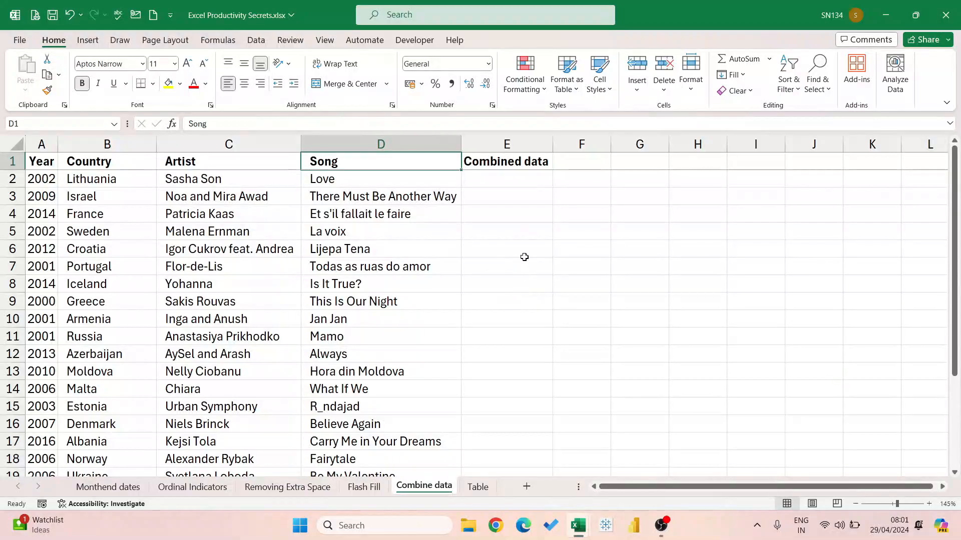
Widen the Combined data column (column E) to make room for the joined text.
left_click(515, 180)
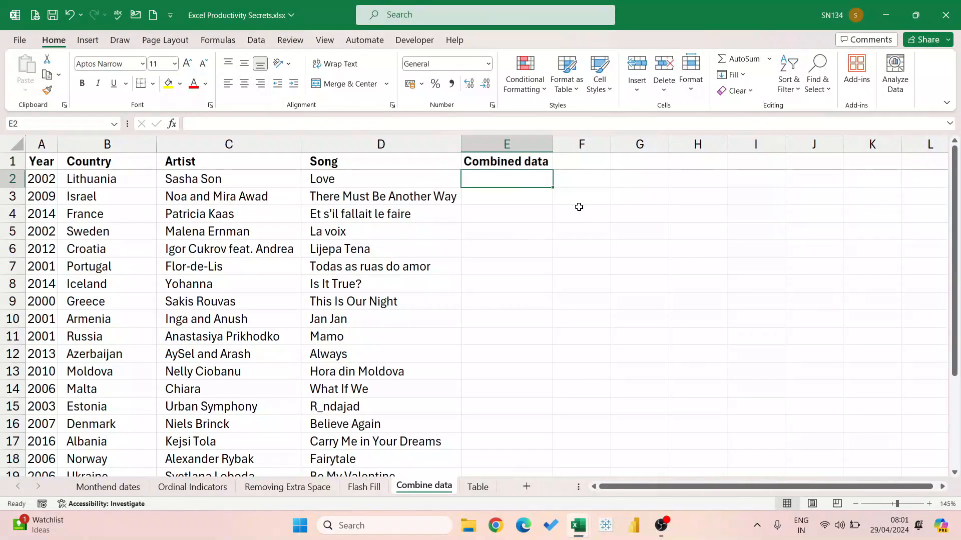
left_click_drag(553, 145, 623, 144)
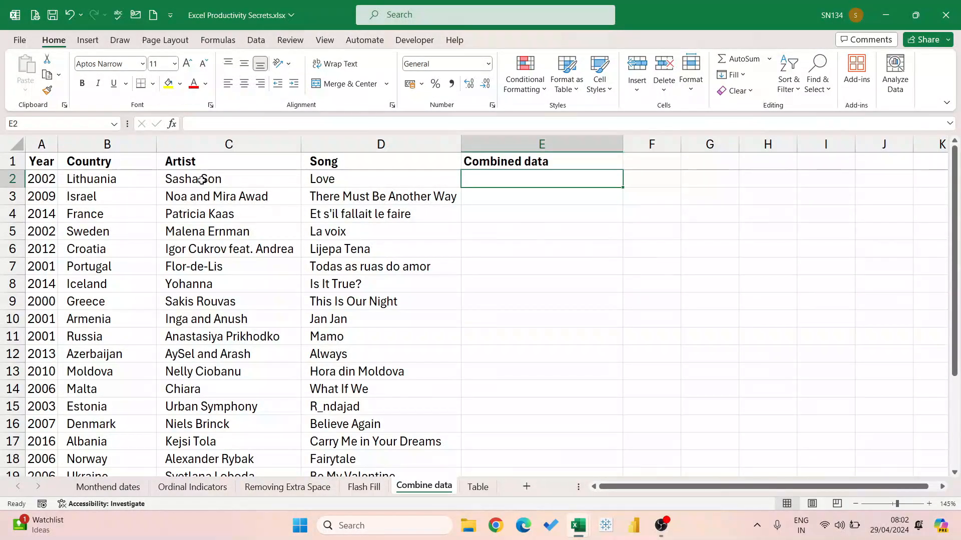
Highlight the first record's year in A2 and country in B2 with yellow fill.
left_click(39, 178)
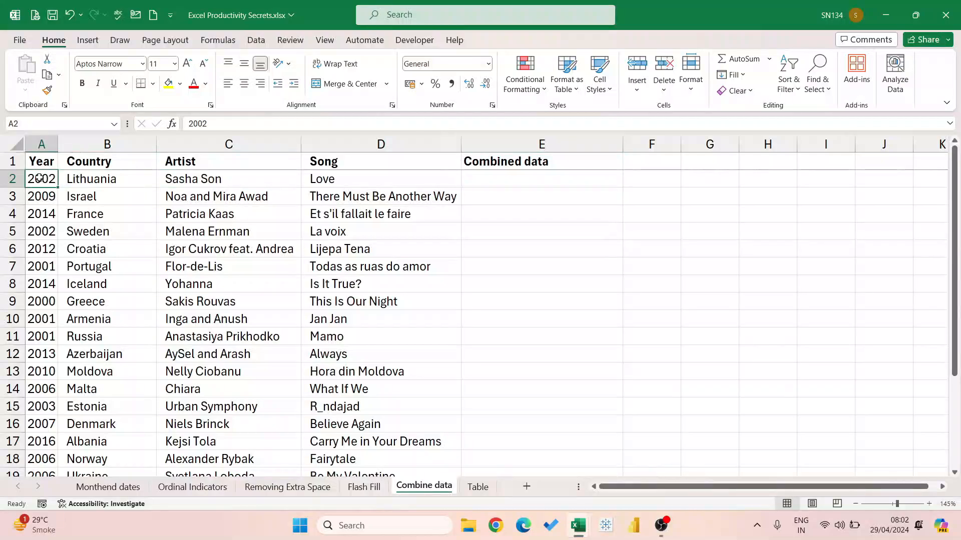
left_click(169, 84)
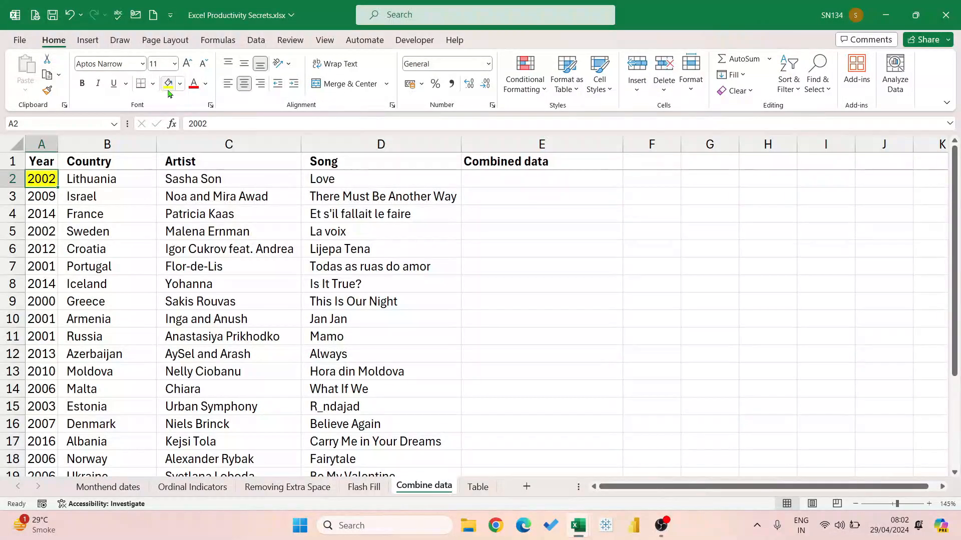
left_click(116, 178)
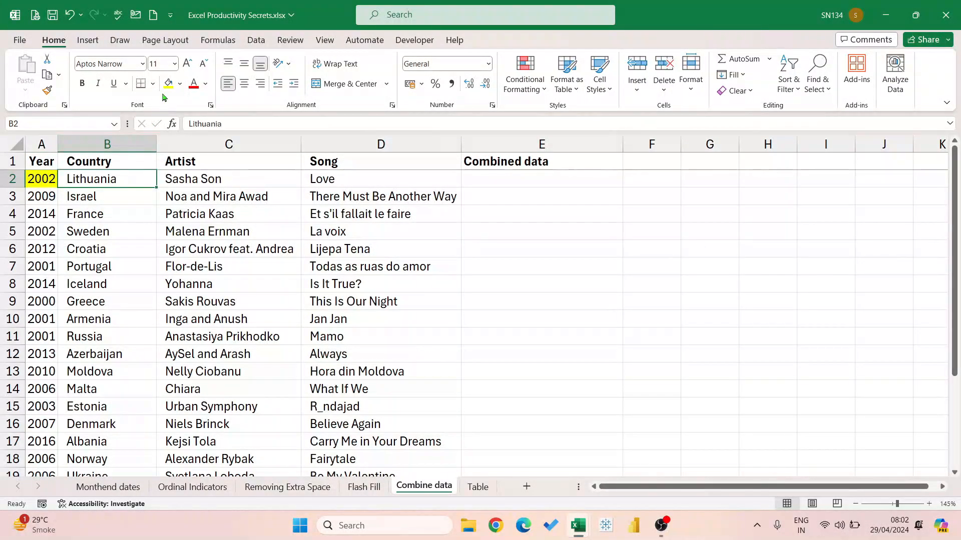
key("F4")
left_click(42, 179)
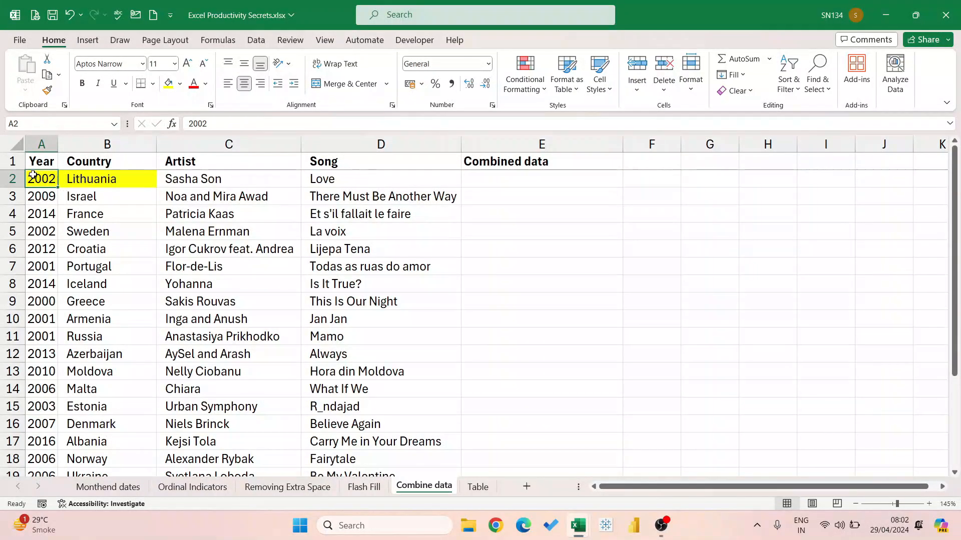
left_click(95, 179)
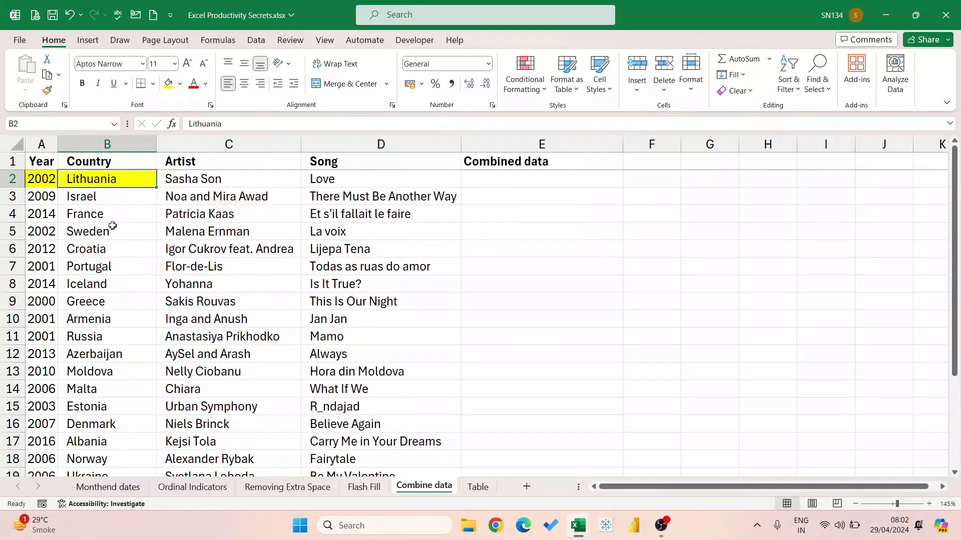
left_click(38, 178)
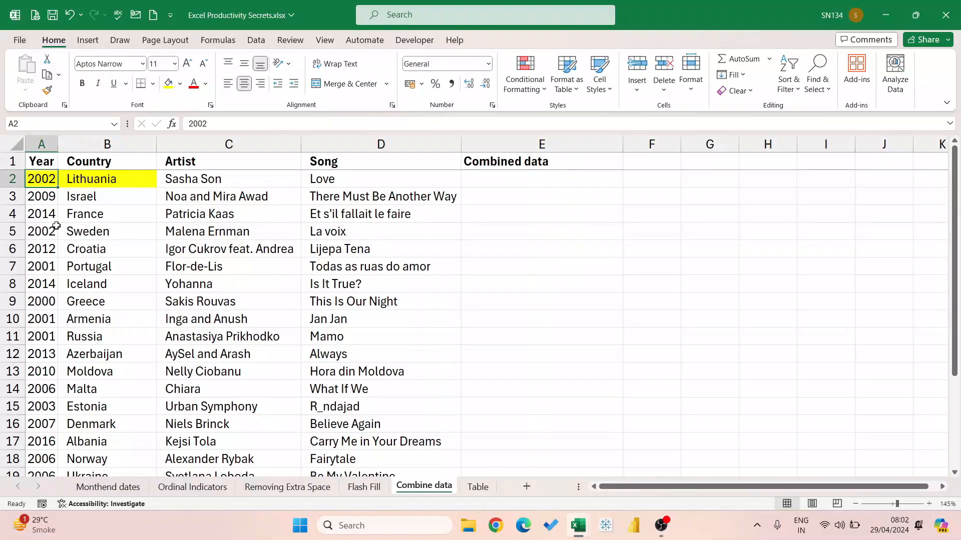
left_click(79, 180)
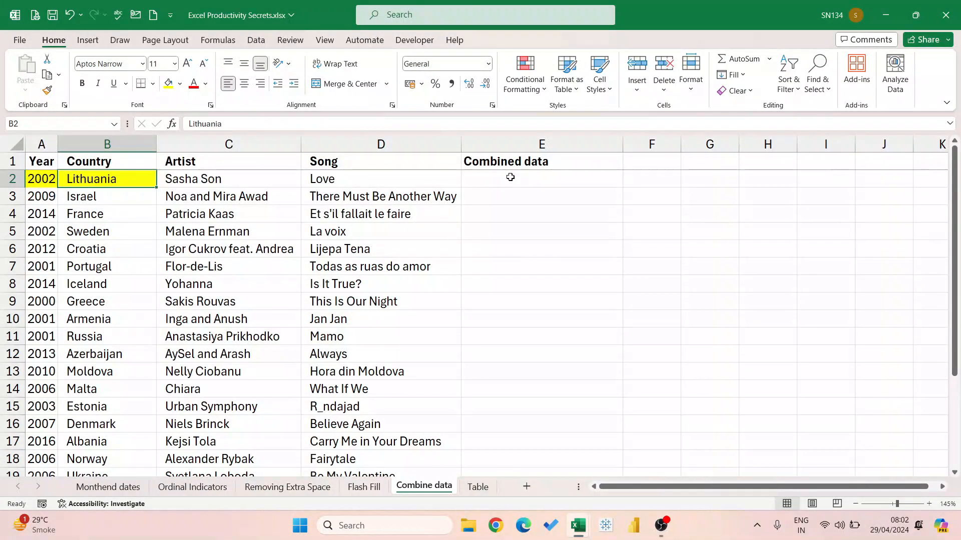
Enter the formula =CONCAT(B2,A2) in E2 to join the first record's country and year.
left_click(510, 177)
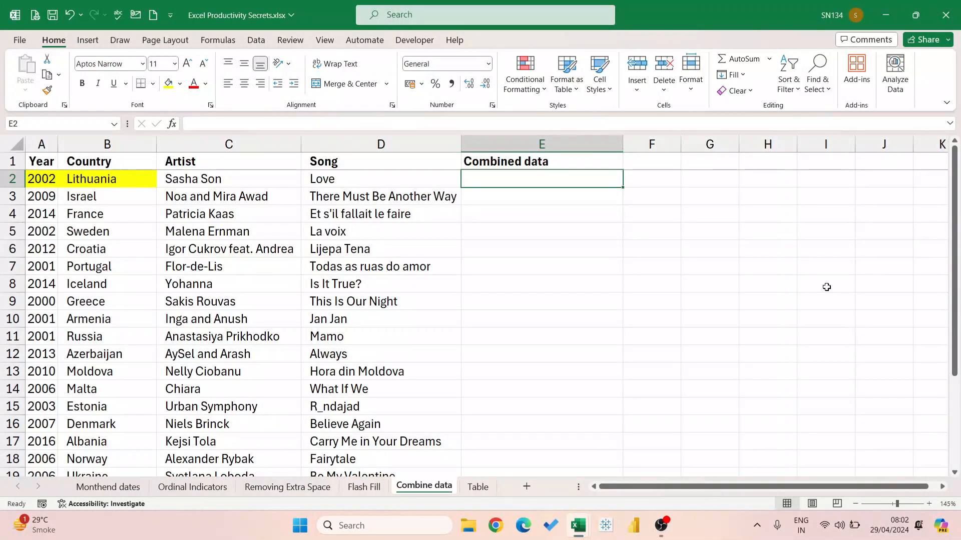
type("=")
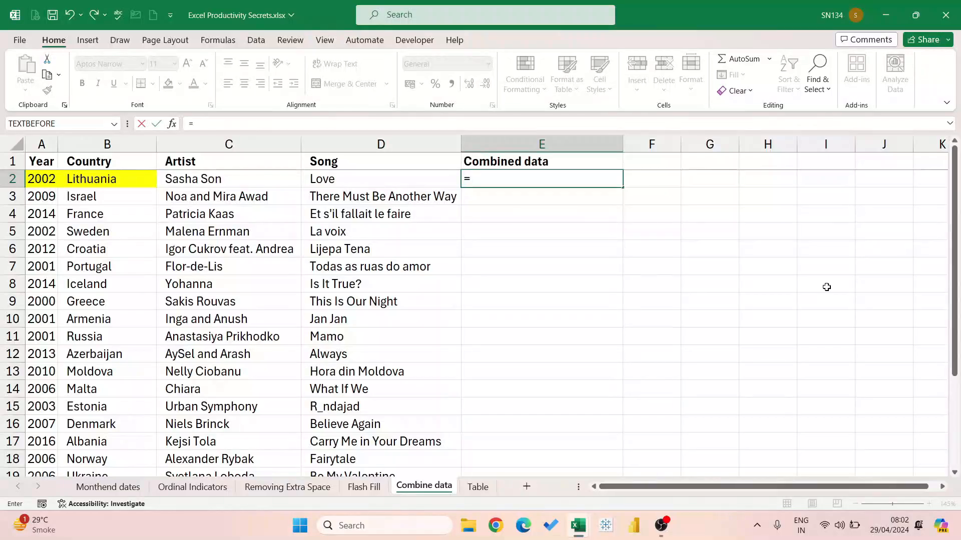
type("conc")
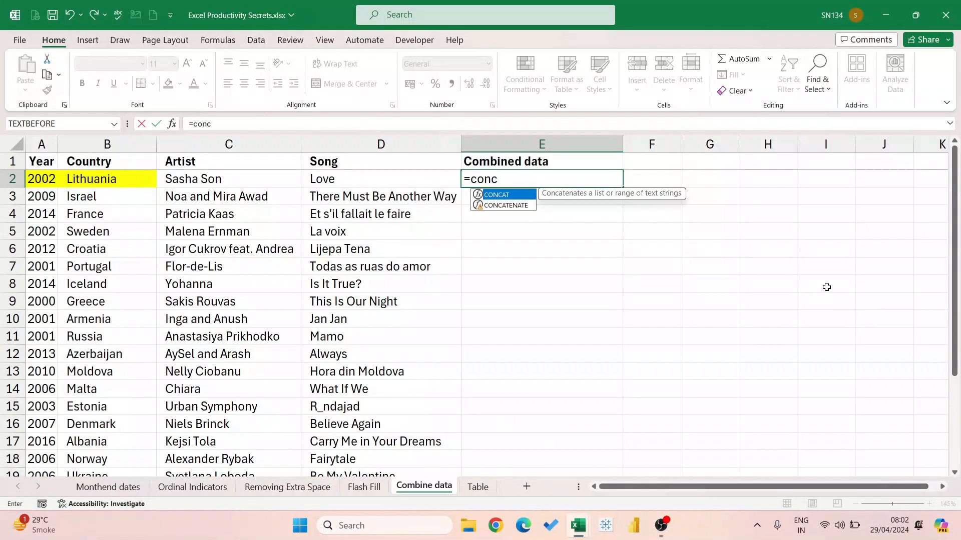
key("Tab")
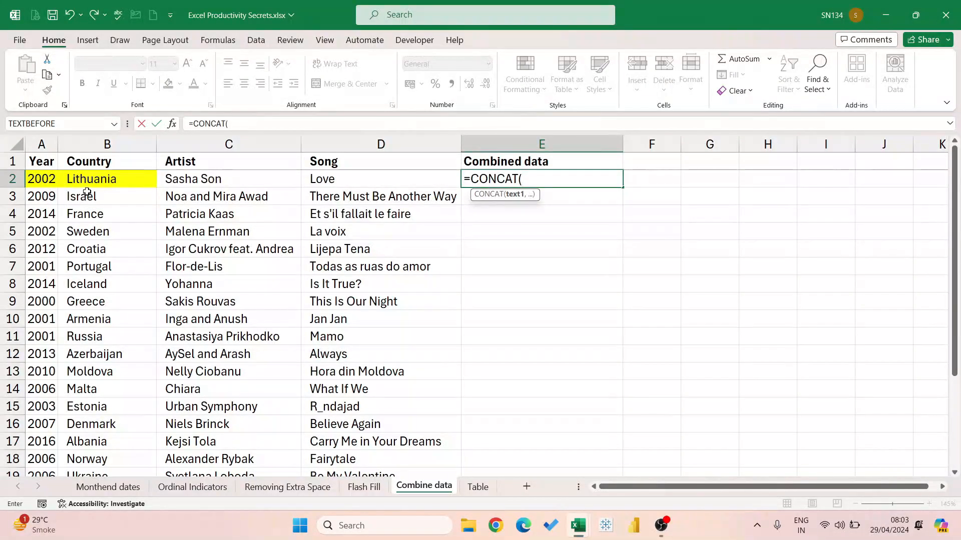
left_click(125, 178)
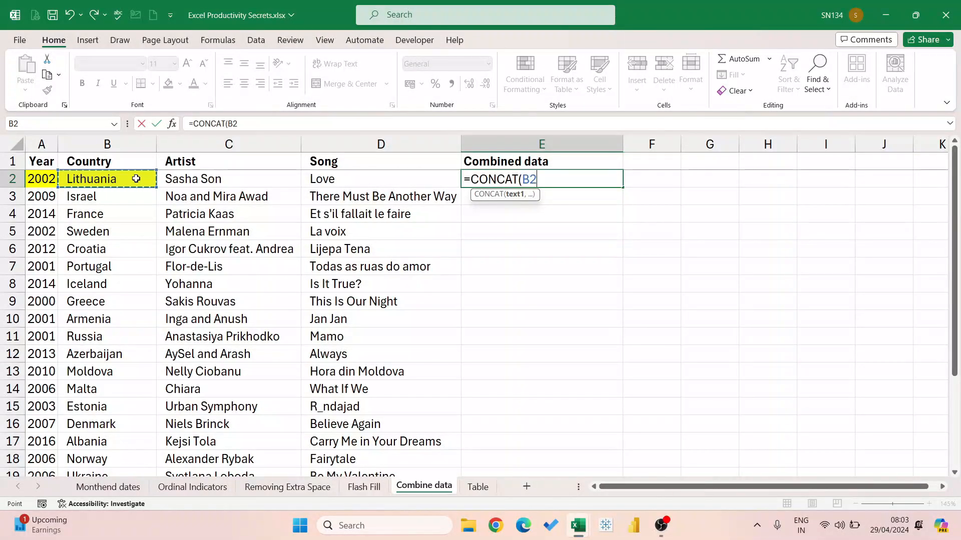
type(",")
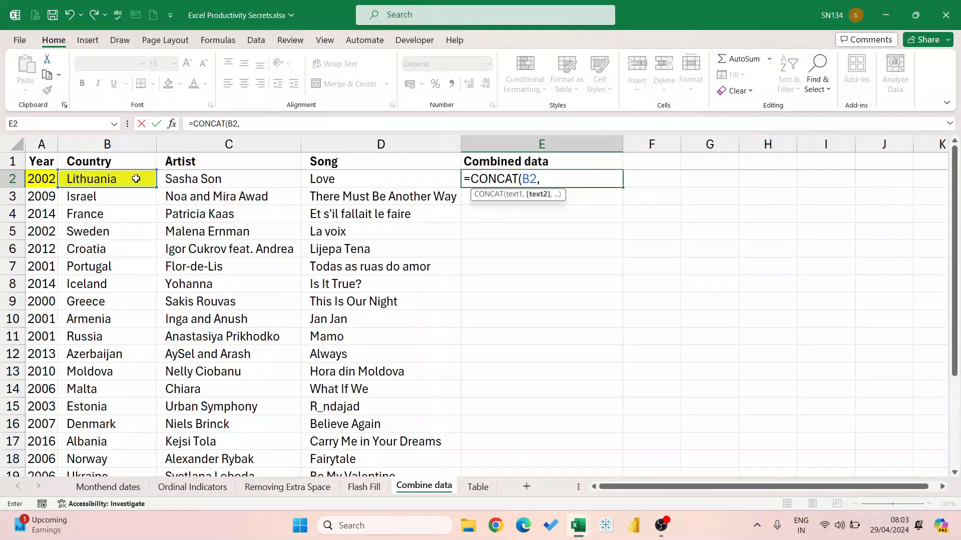
left_click(44, 176)
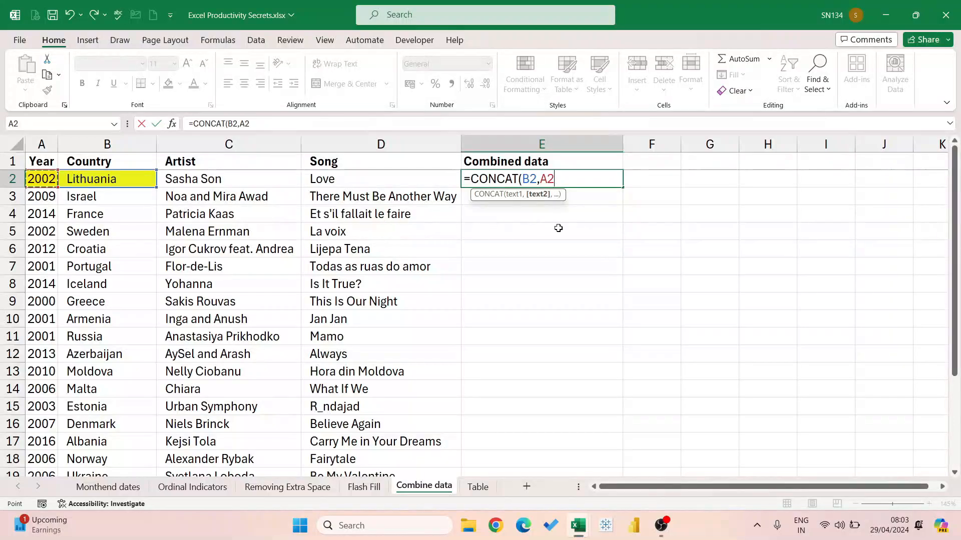
type(")")
key("Return")
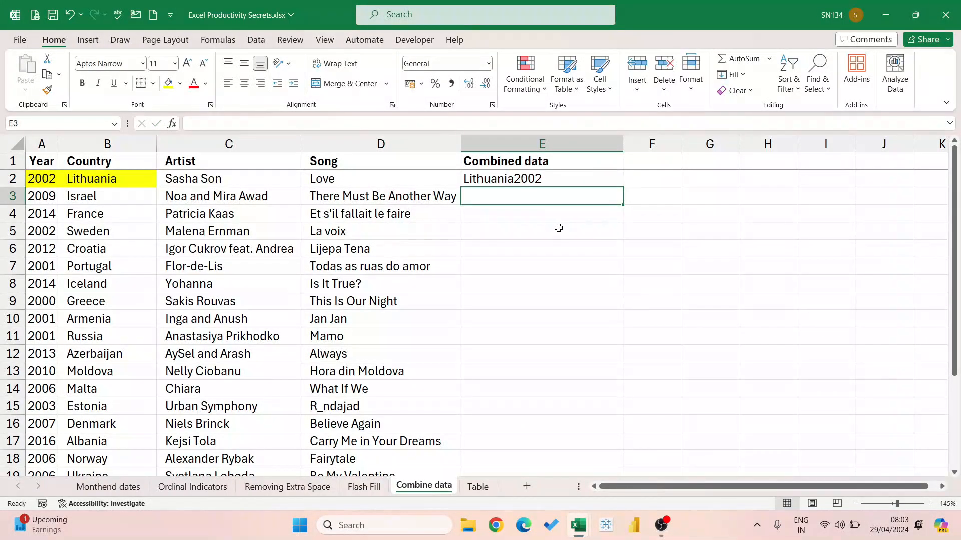
Fill the CONCAT formula from E2 down the Combined data column to the last record in row 22.
left_click(567, 179)
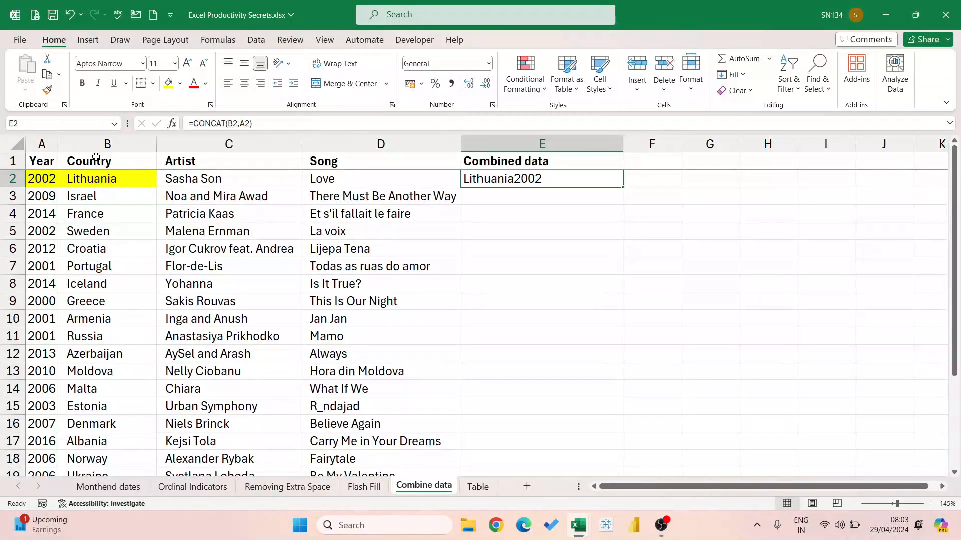
scroll(97, 161, "down", 4)
scroll(98, 170, "up", 4)
scroll(648, 190, "up", 4, "ctrl")
scroll(736, 221, "up", 3, "ctrl")
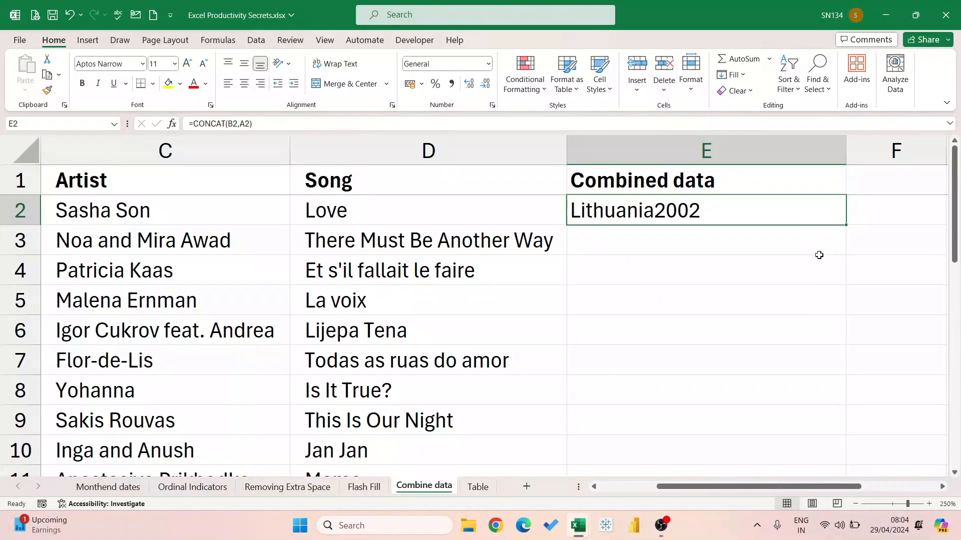
double_click(846, 223)
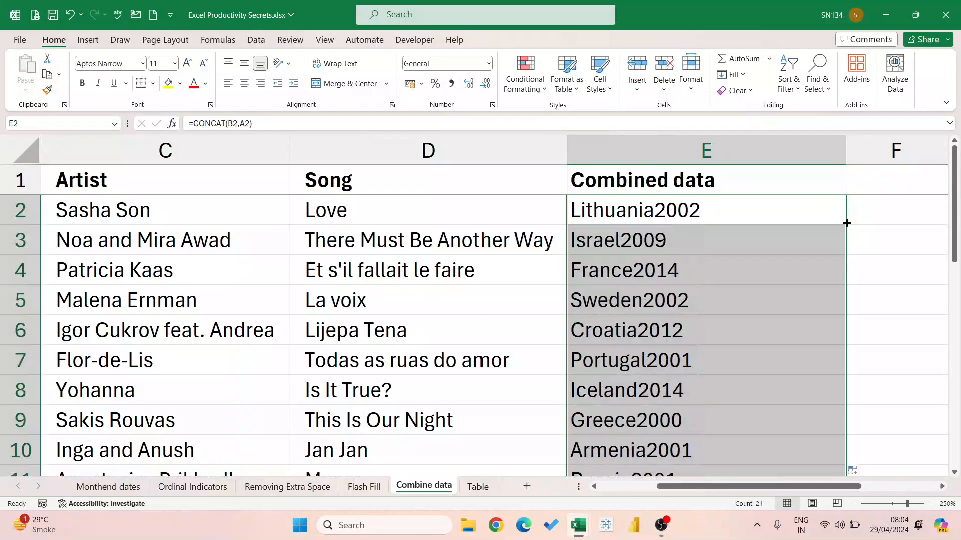
Review the joined values in the Combined data column down to row 22 and compare them with the source columns.
scroll(846, 223, "down", 3, "ctrl")
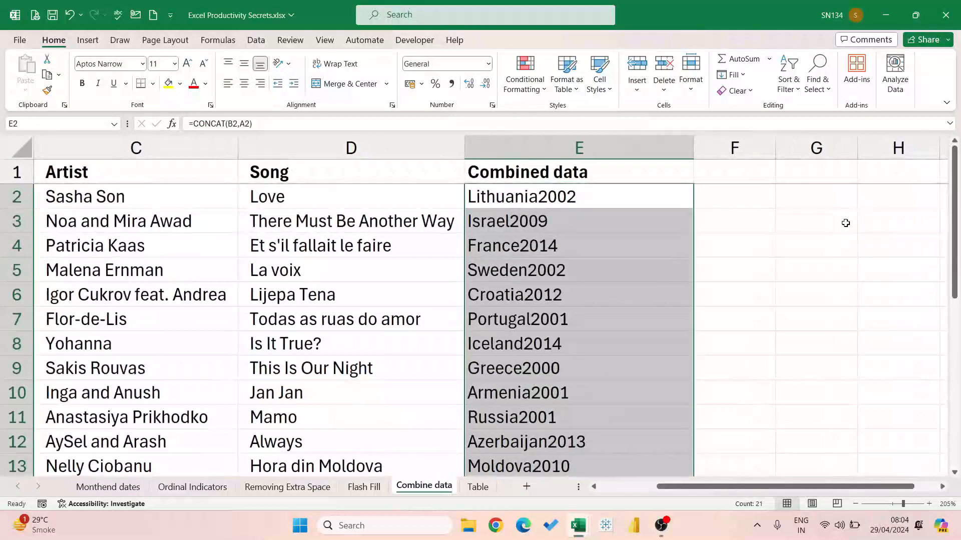
scroll(605, 207, "down", 1)
scroll(593, 204, "down", 4)
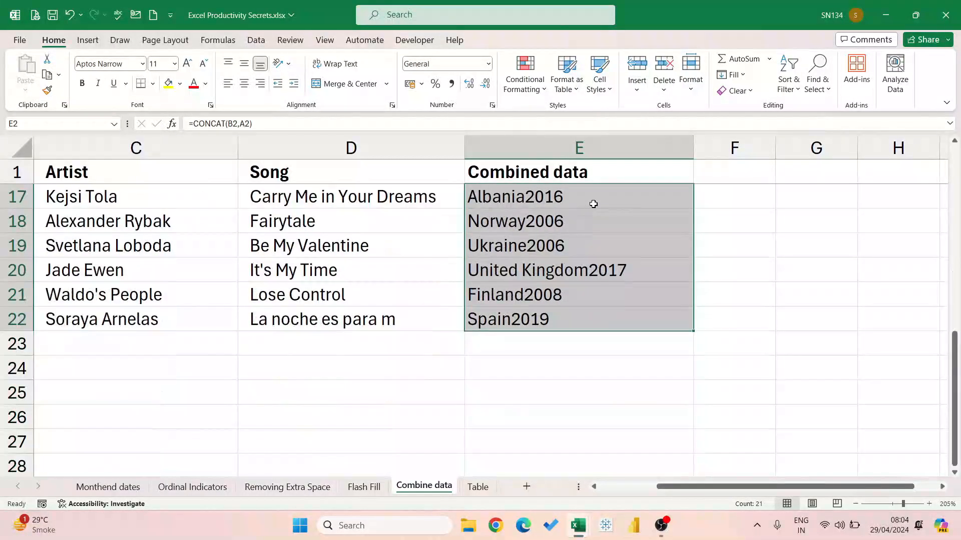
scroll(593, 204, "up", 5)
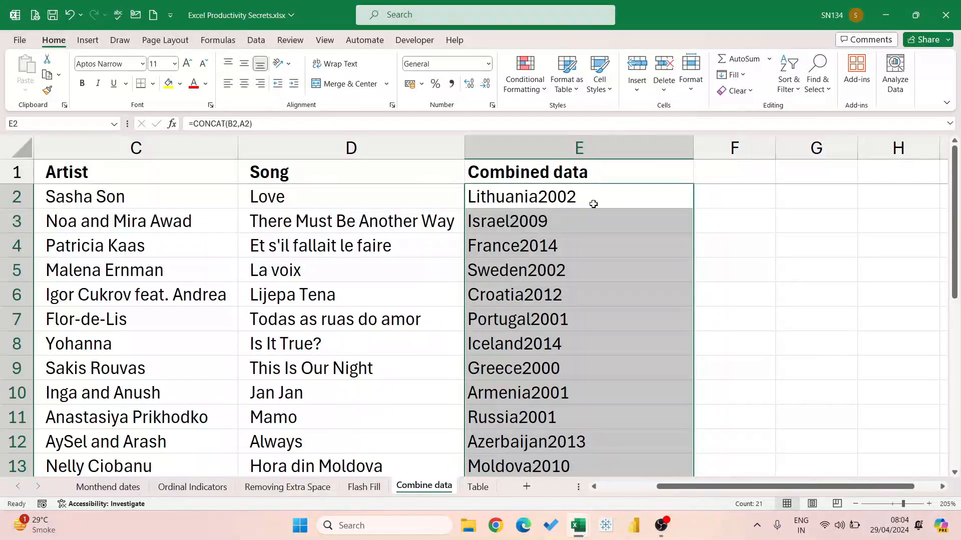
scroll(593, 203, "left", 2)
scroll(410, 207, "down", 1, "ctrl")
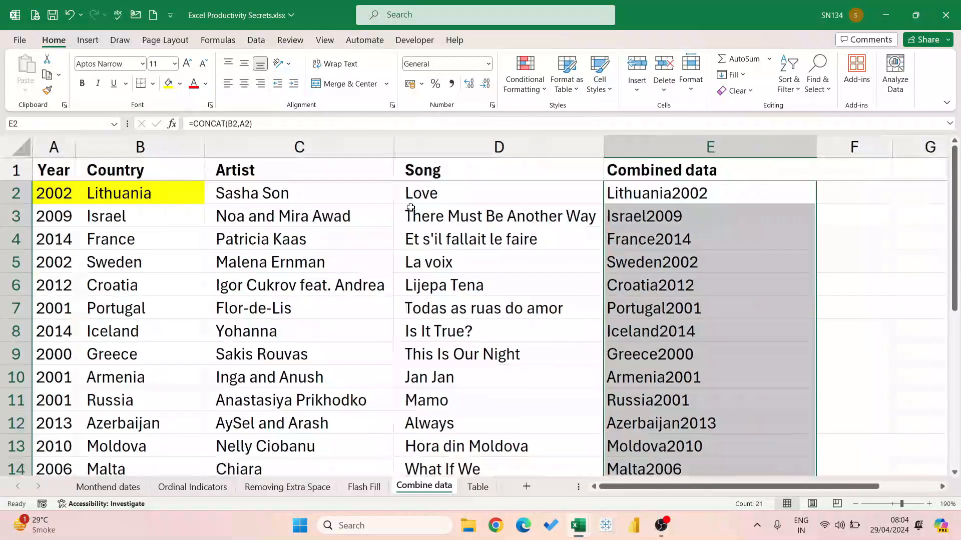
scroll(411, 208, "down", 1, "ctrl")
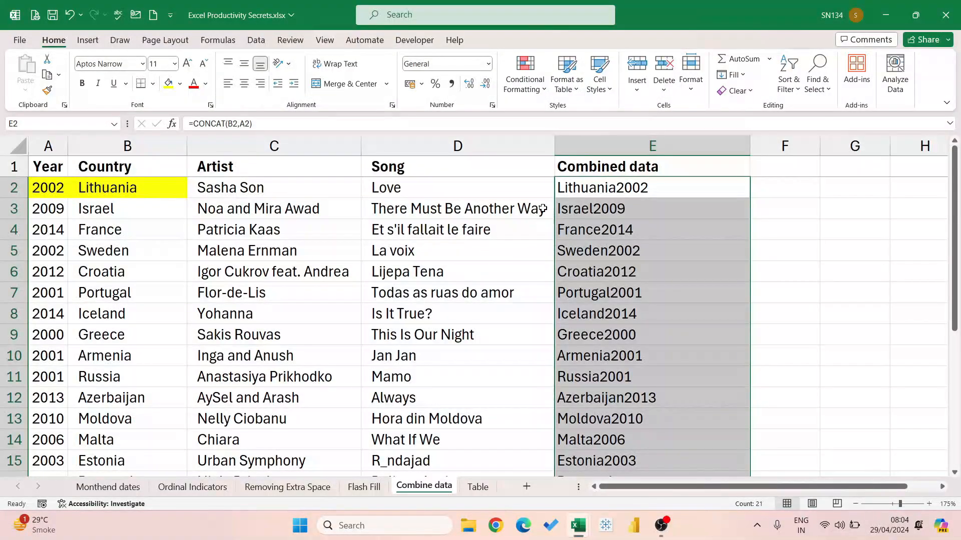
left_click(522, 192)
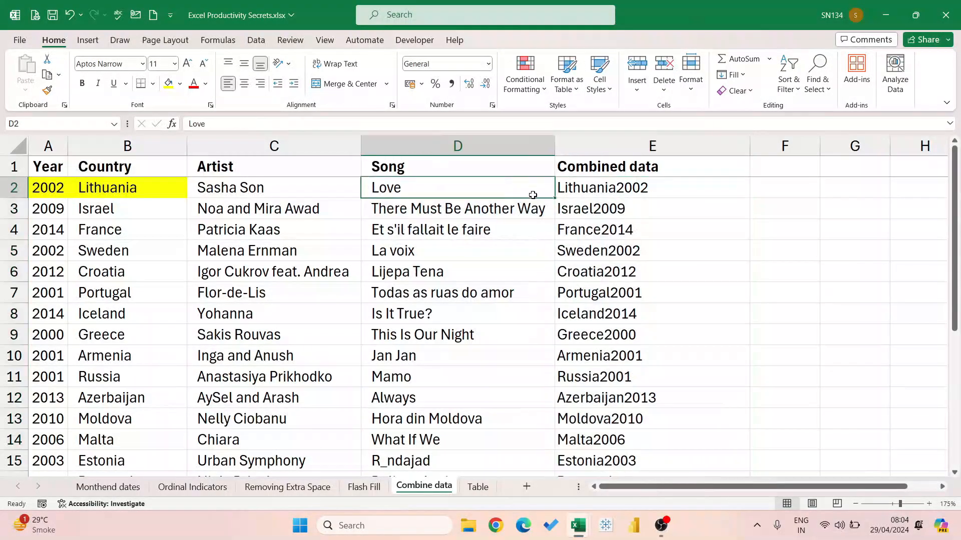
Enter the formula =CONCAT(B2," ",A2) in E2 to join the first record's country and year with a space between them.
left_click(676, 191)
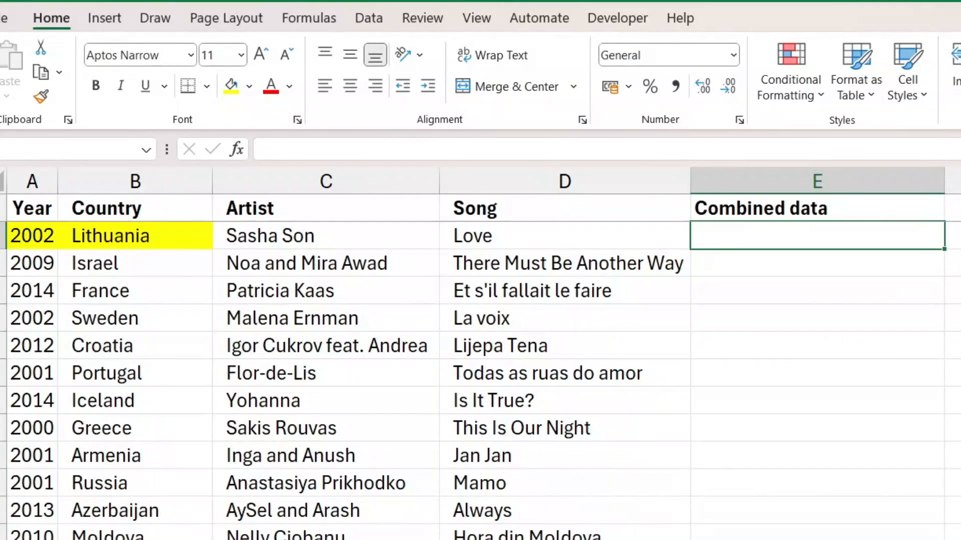
type("=conc")
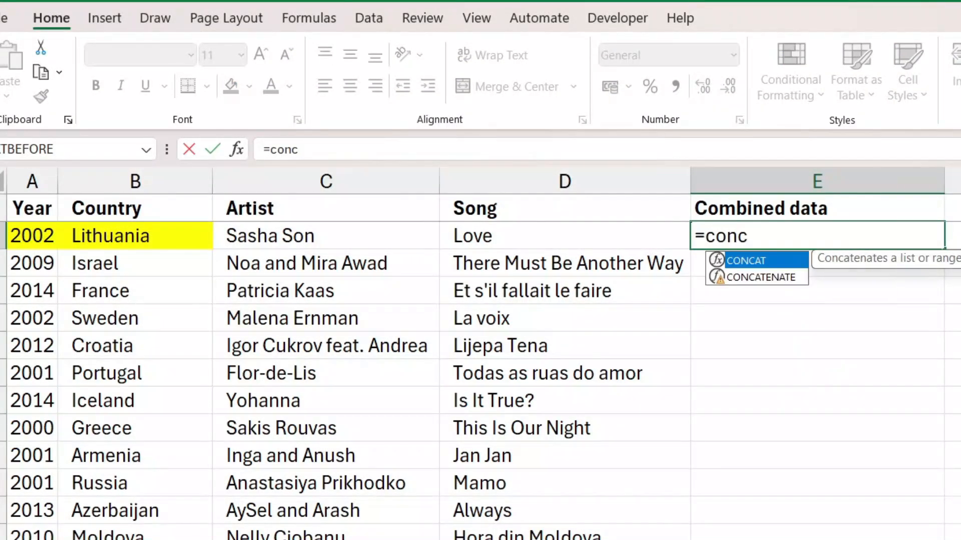
key("Tab")
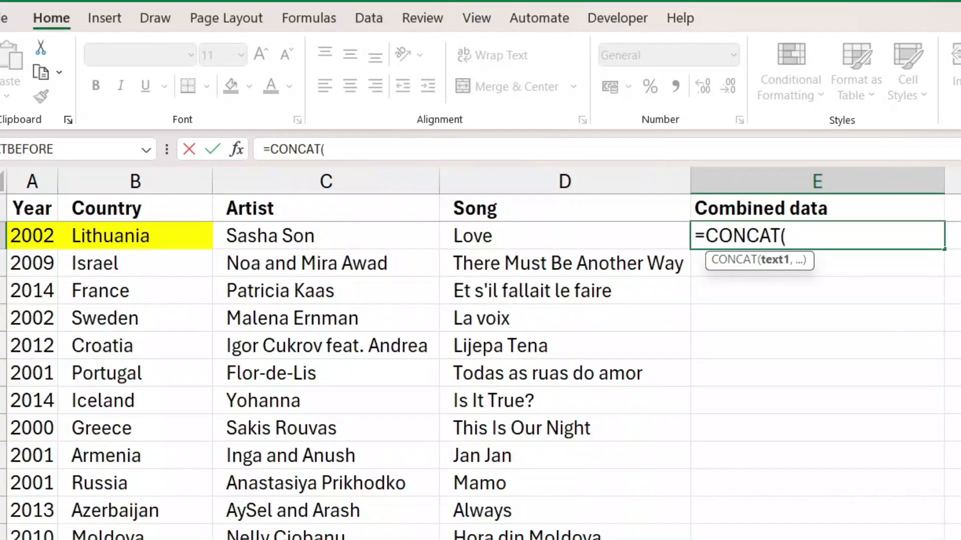
key("Left")
key("Left")
key("Left")
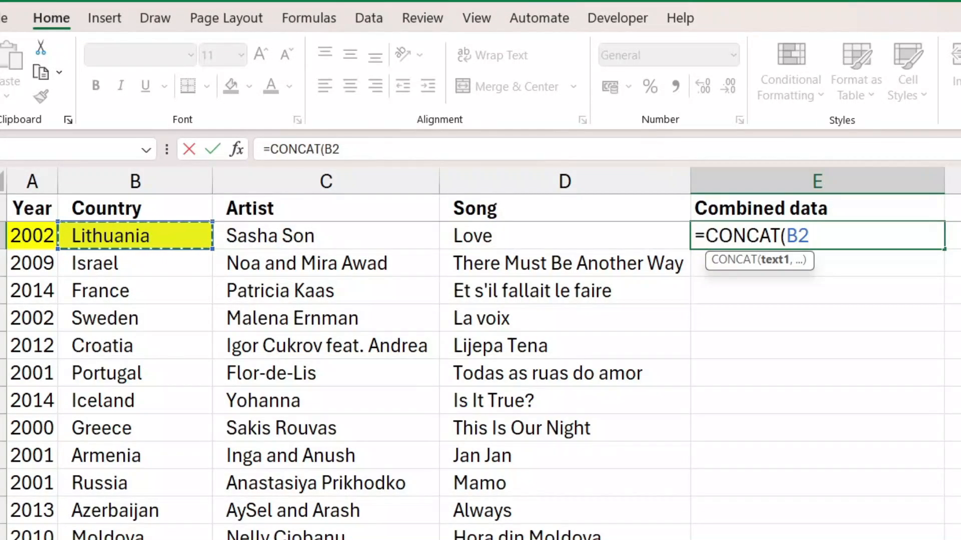
type(",")
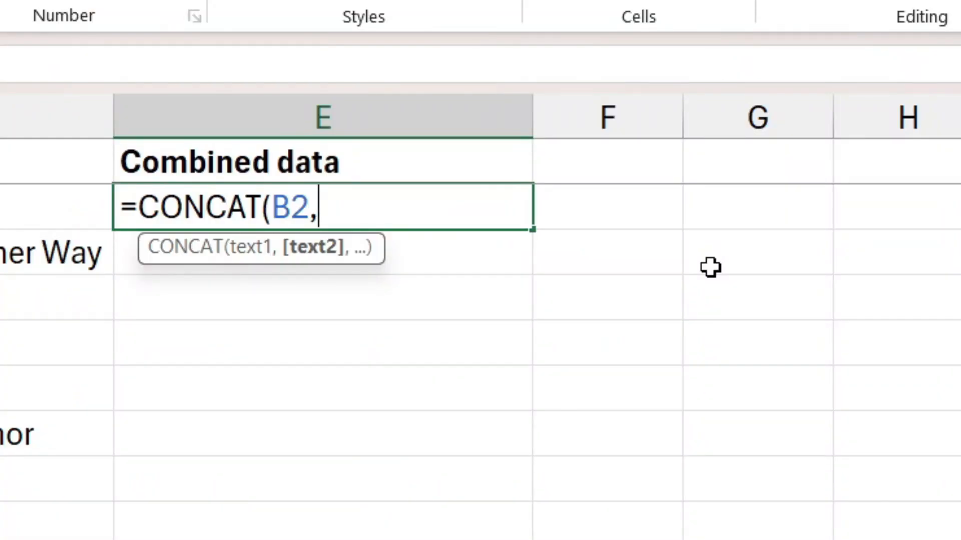
type("\" \",")
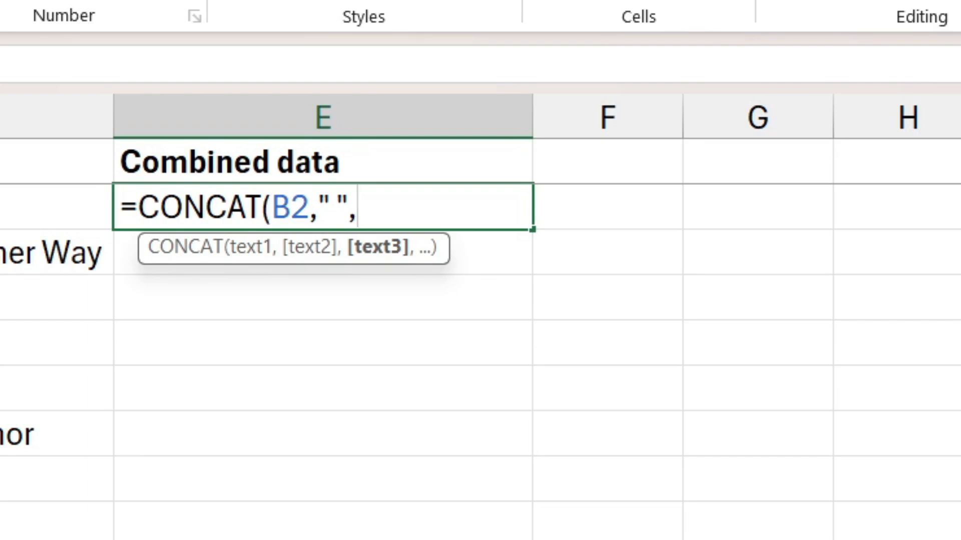
type("A2")
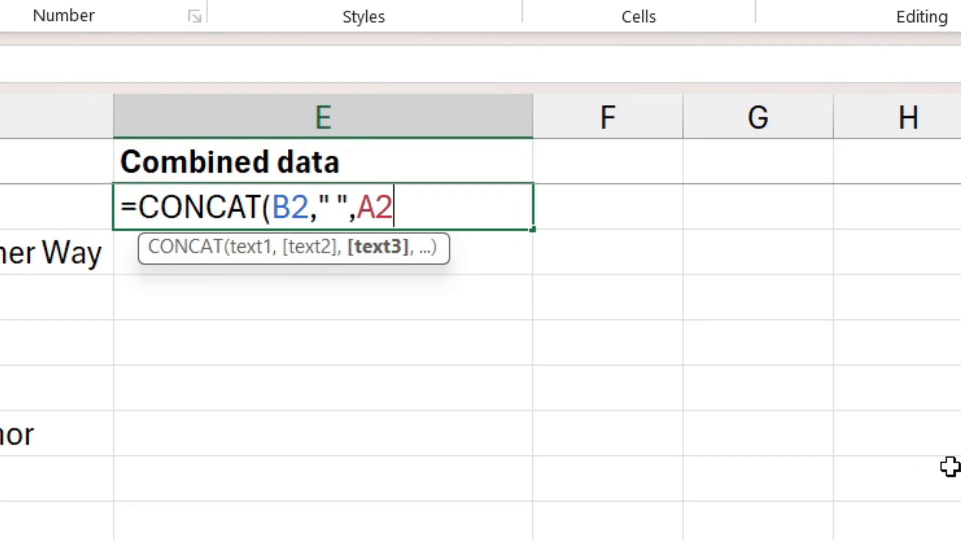
key("Return")
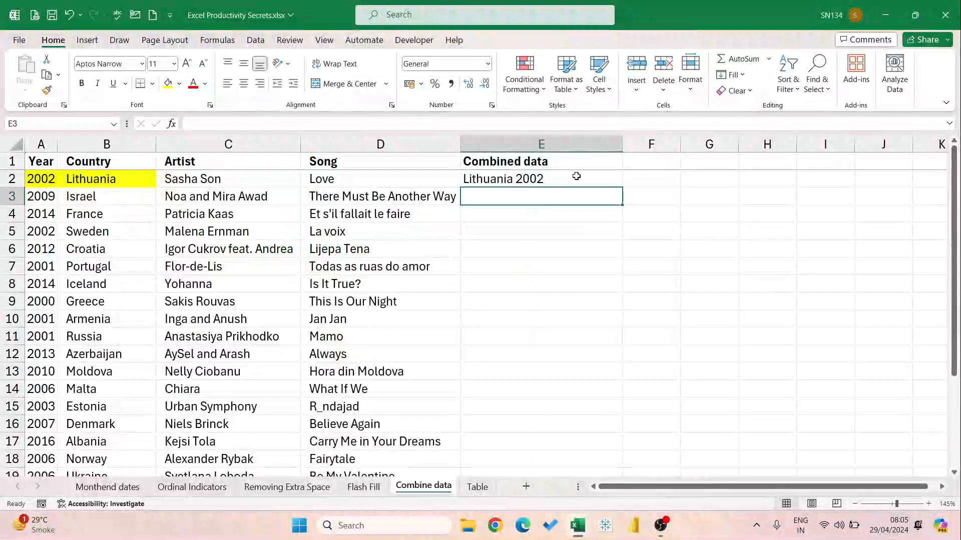
Fill the space-separated CONCAT formula from E2 down the Combined data column to the last record and check the joined values.
left_click(576, 176)
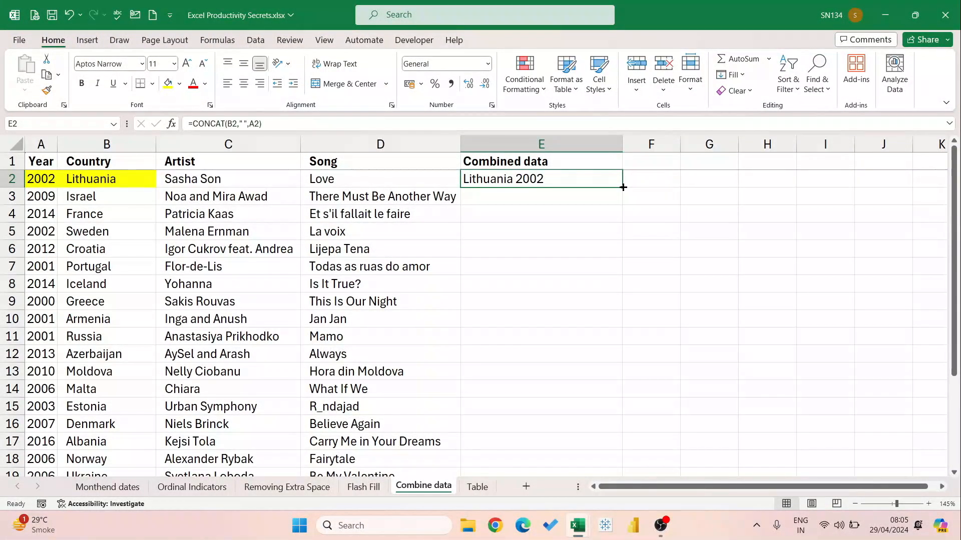
scroll(623, 187, "down", 3)
scroll(623, 187, "up", 3)
double_click(622, 187)
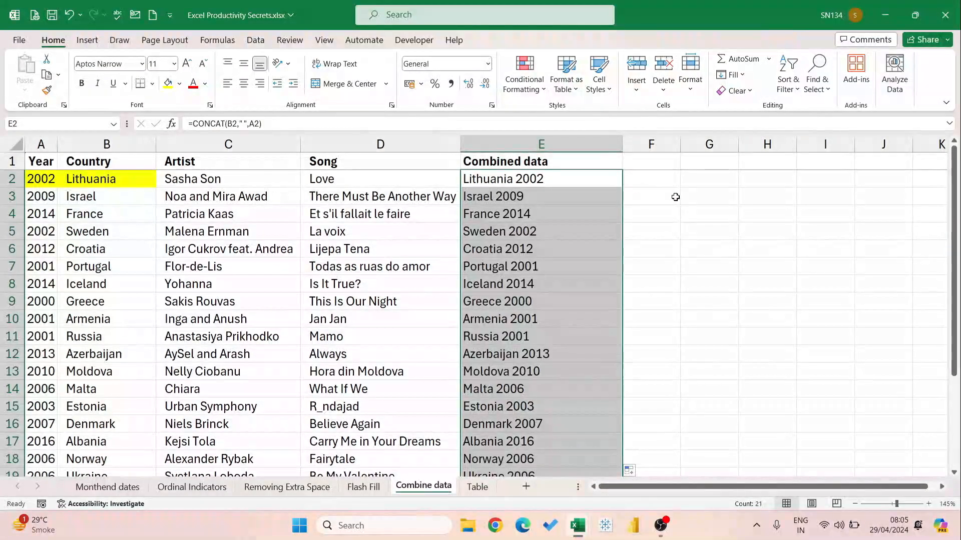
left_click(675, 197)
scroll(660, 225, "down", 5)
scroll(661, 225, "up", 5)
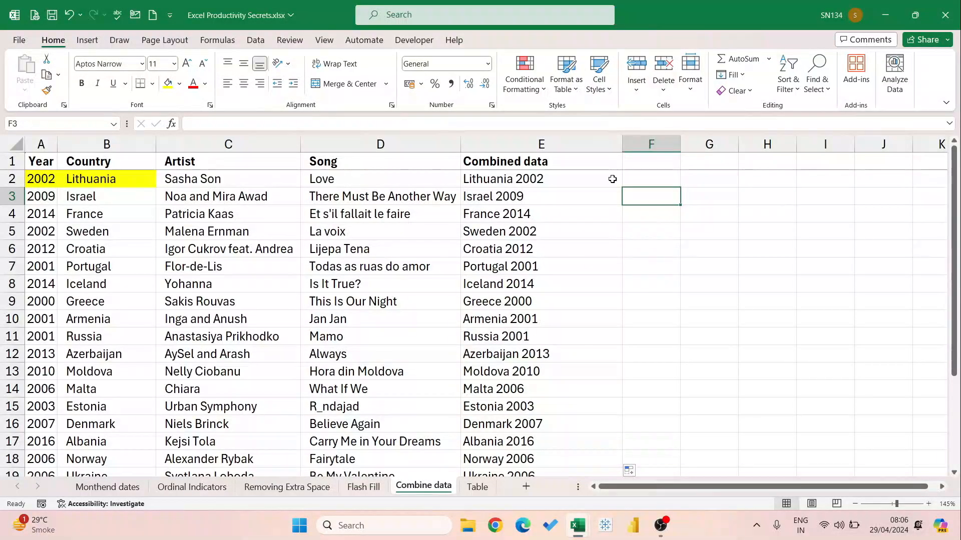
Undo the CONCAT fill and the formula in E2 so the Combined data column is empty again.
key("ctrl+z")
left_click(657, 233)
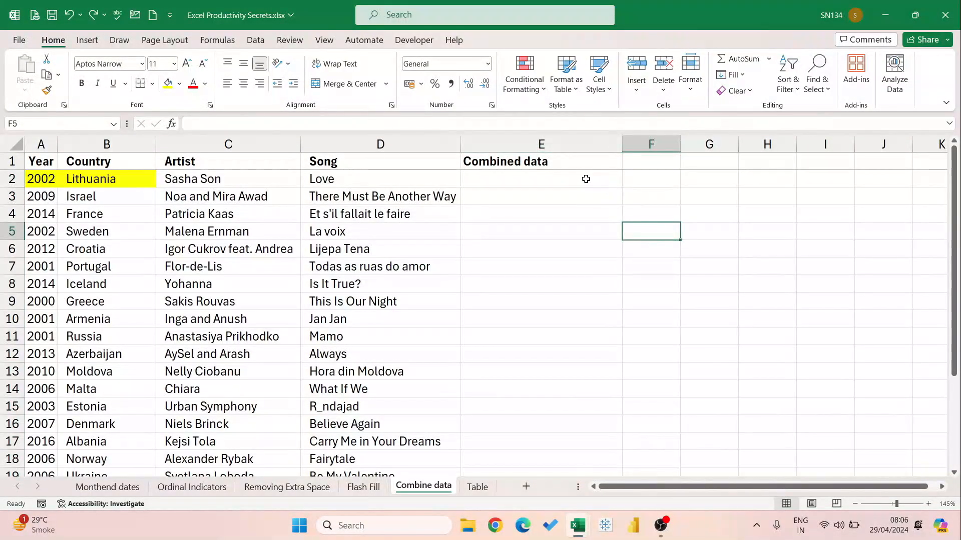
left_click(585, 179)
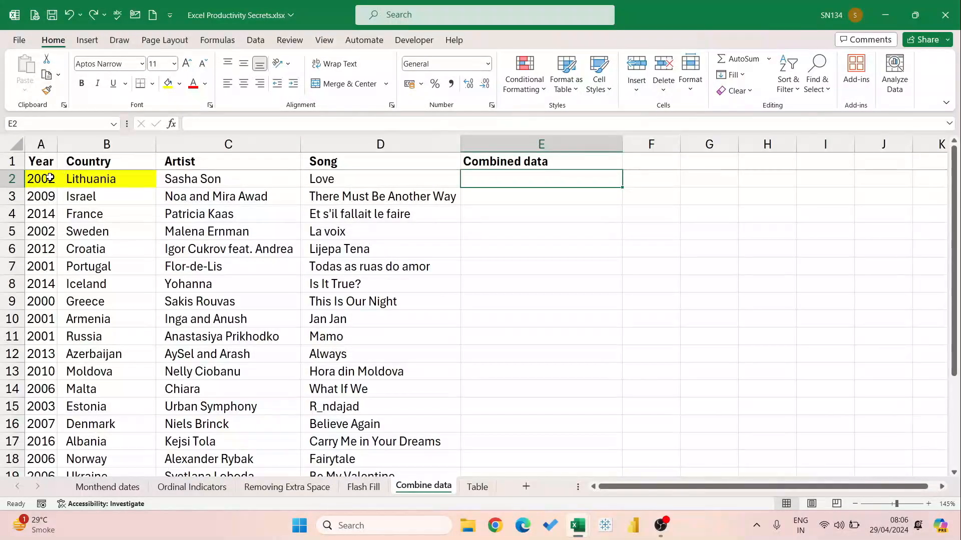
Highlight the first record's year, country, artist and song in A2:D2 with yellow fill.
left_click_drag(48, 179, 369, 181)
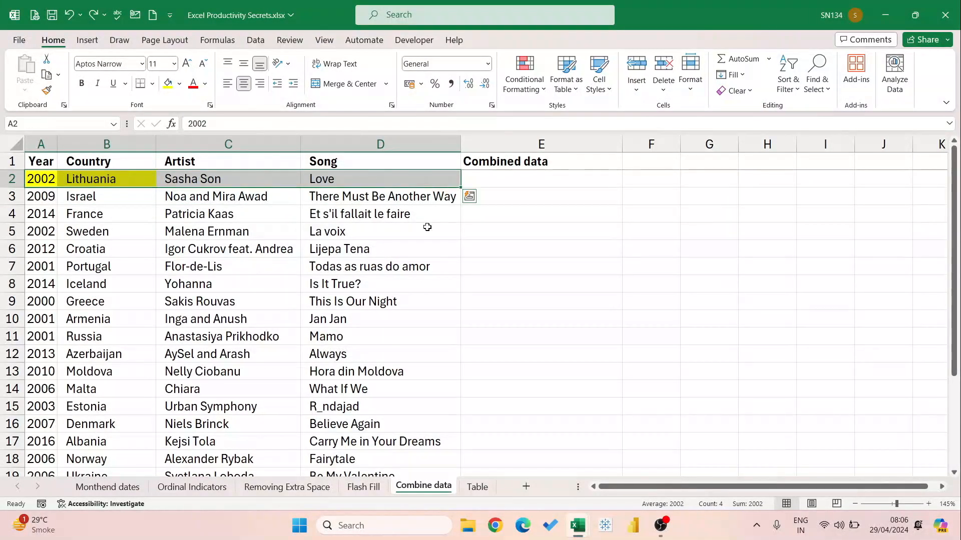
left_click(169, 83)
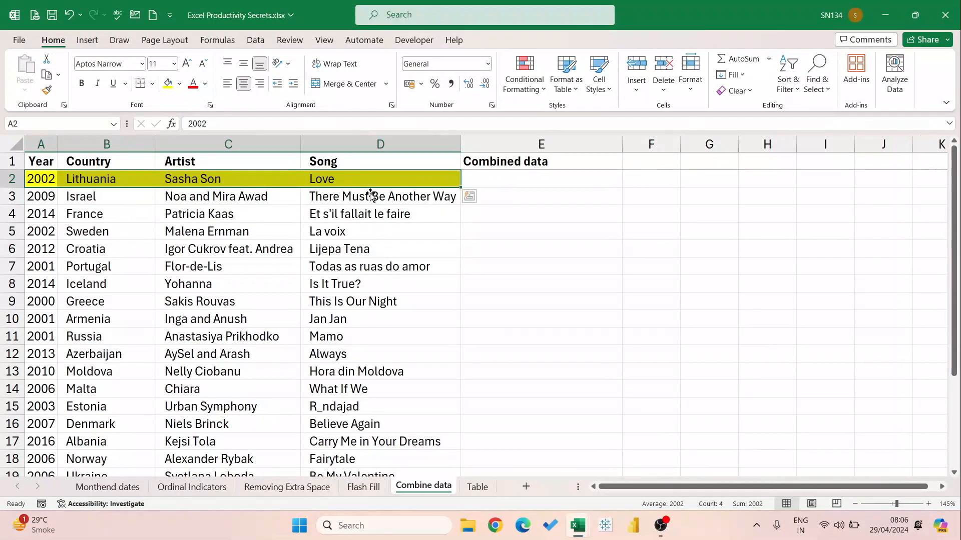
left_click(541, 233)
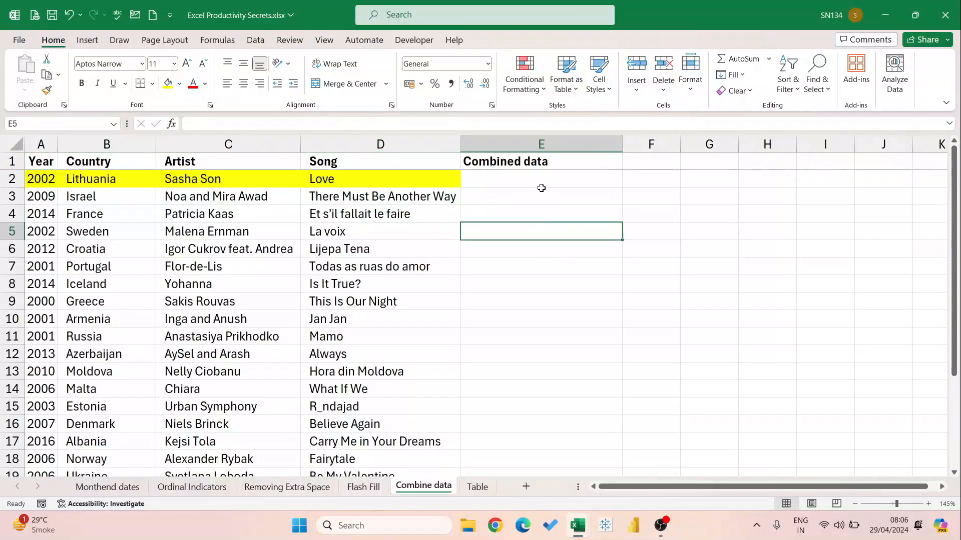
Start the formula ="Song "&D2 in E2, joining the text "Song " to the first record's song title with the ampersand operator.
left_click(534, 181)
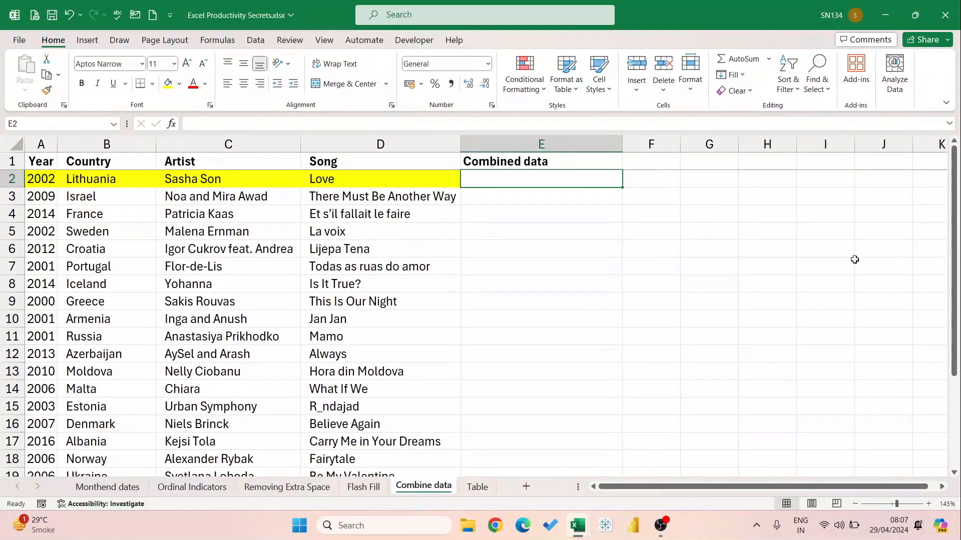
type("&")
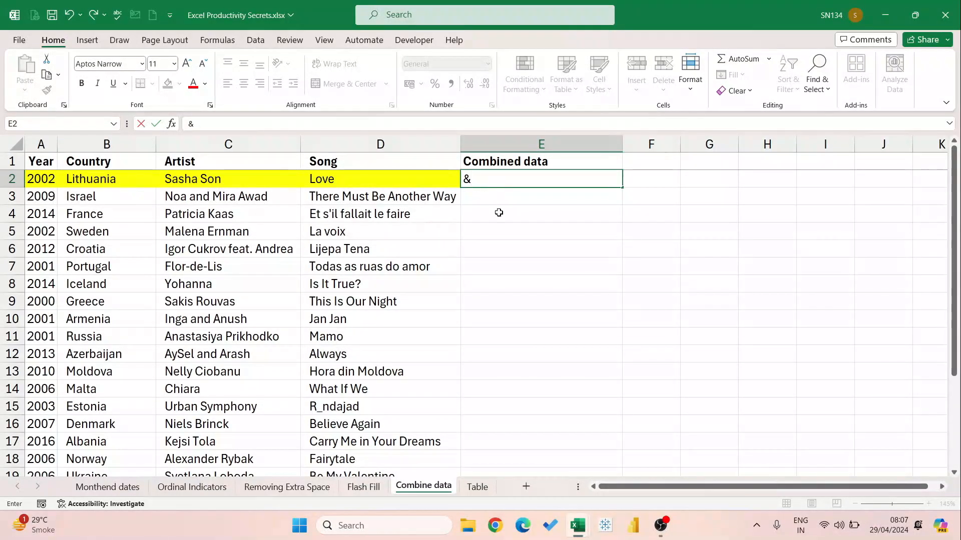
key("Escape")
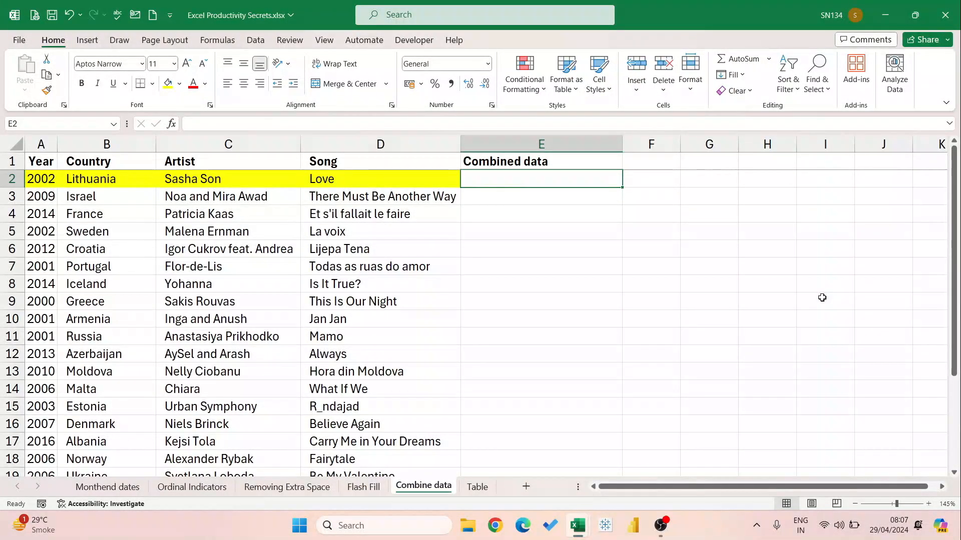
type("=")
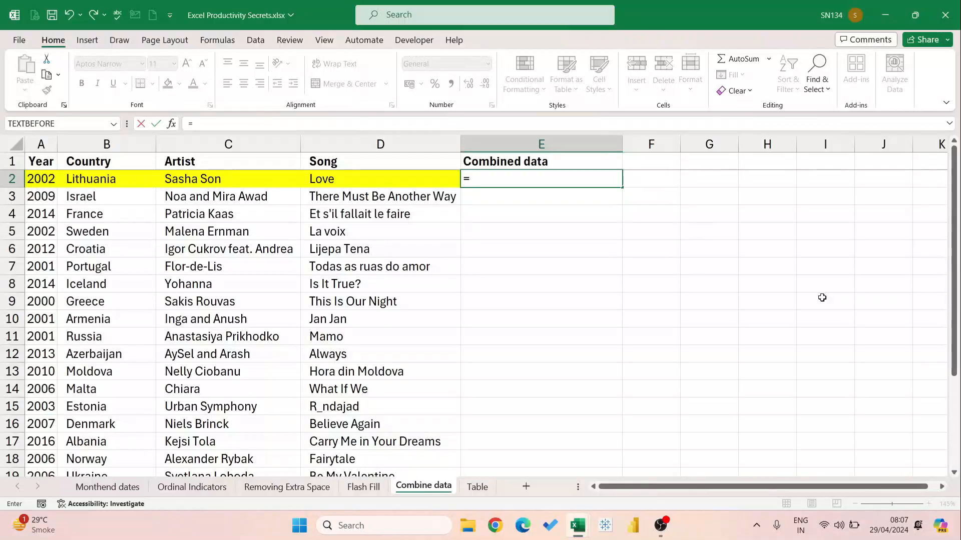
type("\"Song\",")
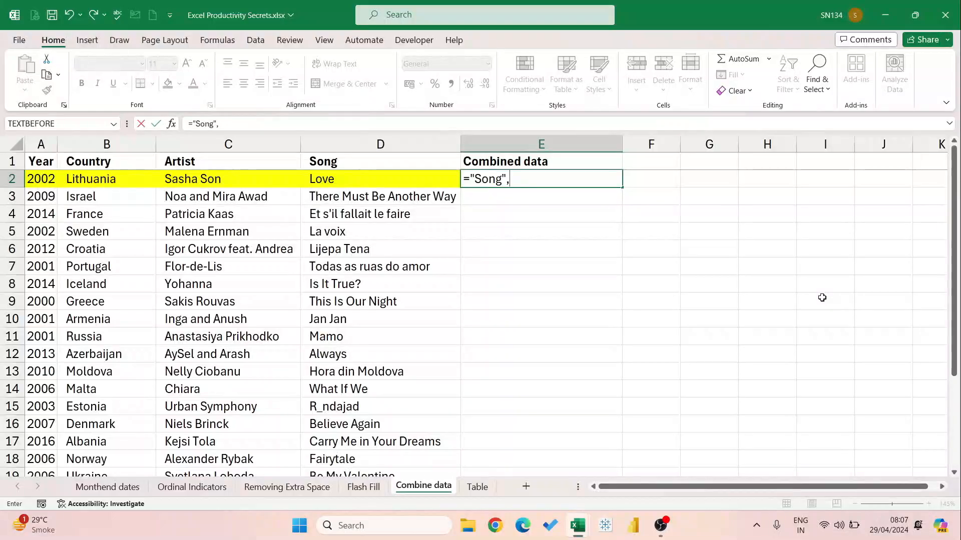
key("BackSpace")
key("BackSpace")
type("&")
left_click(347, 180)
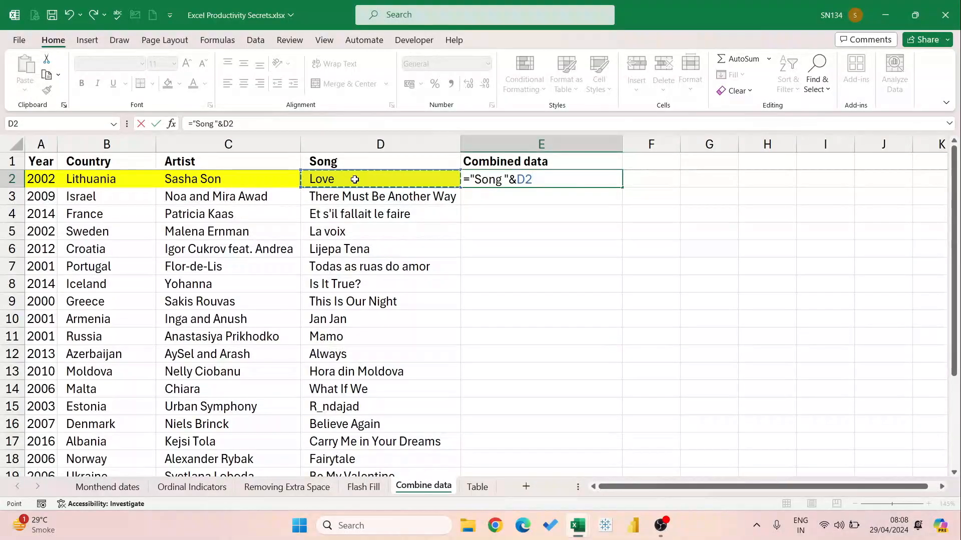
Extend the E2 formula with &" was sung by "&C2&" in "&B2 to add the artist and country.
type("&")
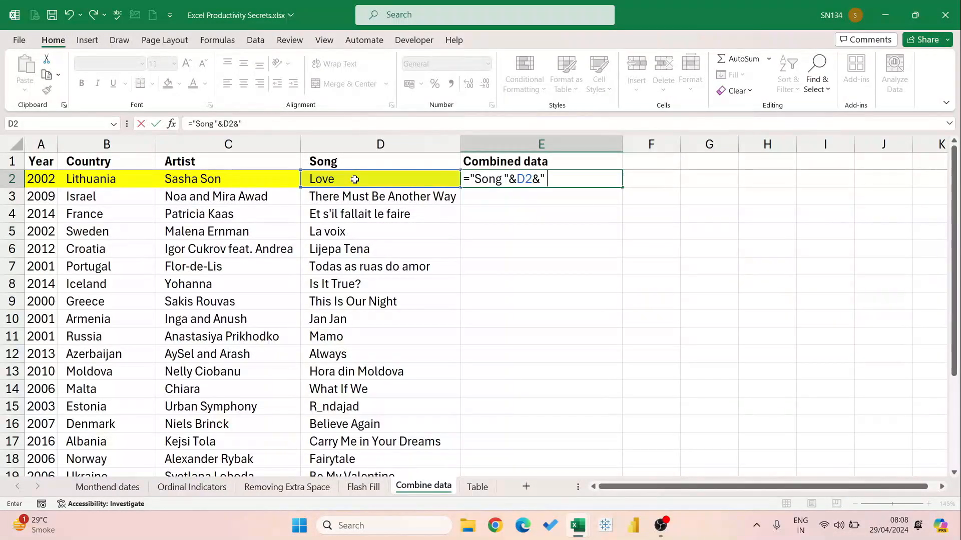
type("was sung b")
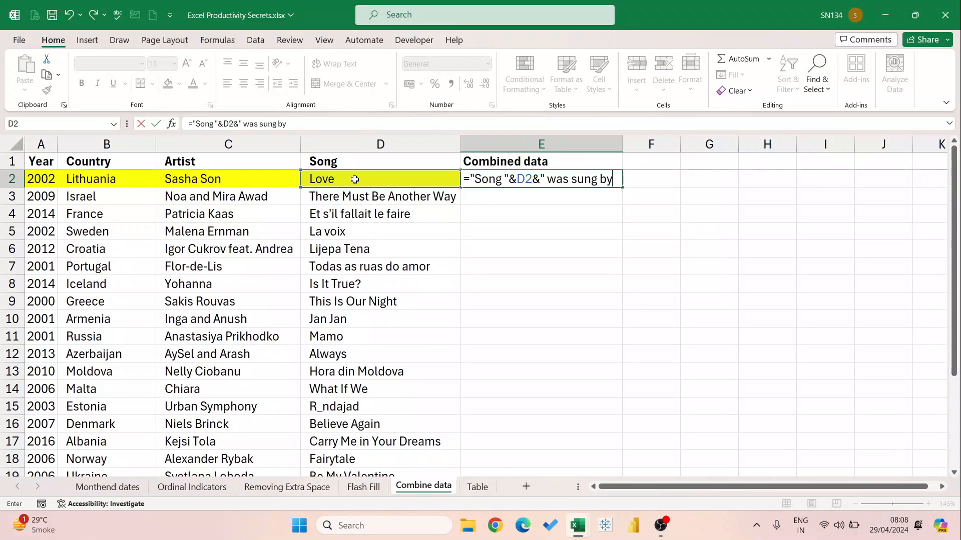
type("y \"&")
left_click(240, 181)
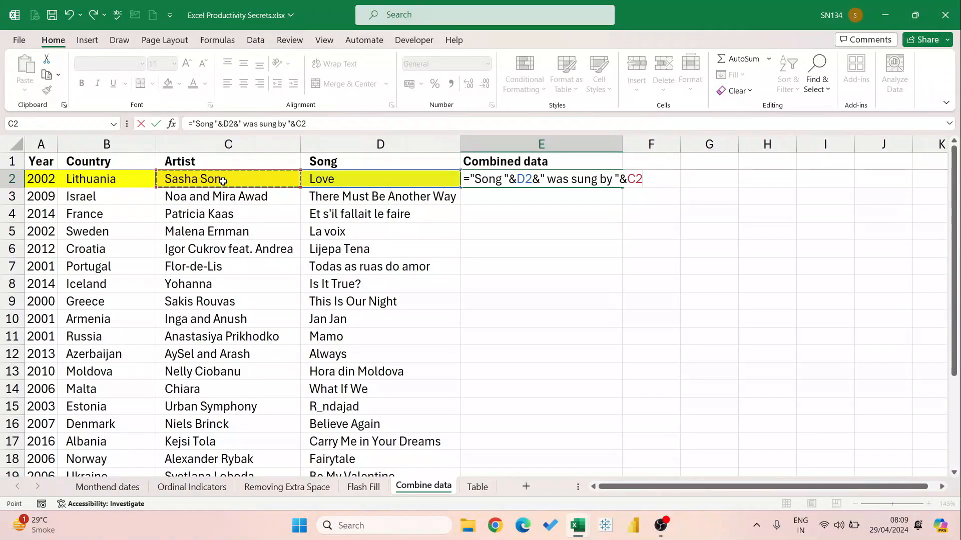
type("&")
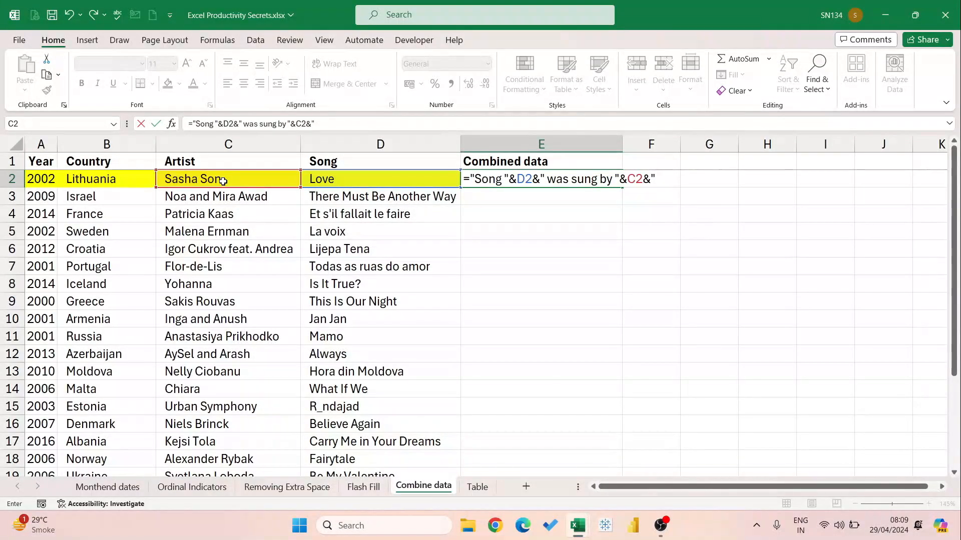
type("in \"&")
left_click(121, 178)
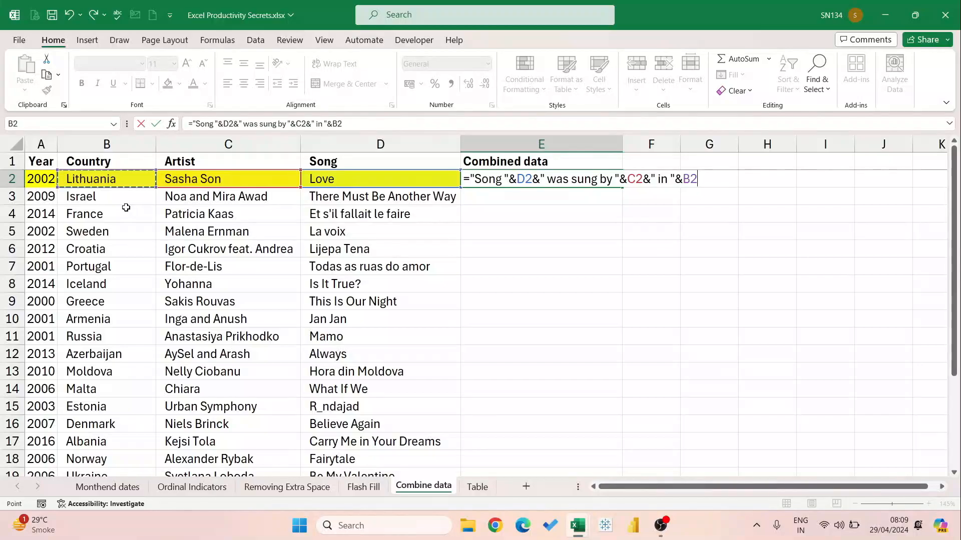
Complete the E2 formula by appending &" in "&A2 to add the year, and enter it.
type("&\" in \"&")
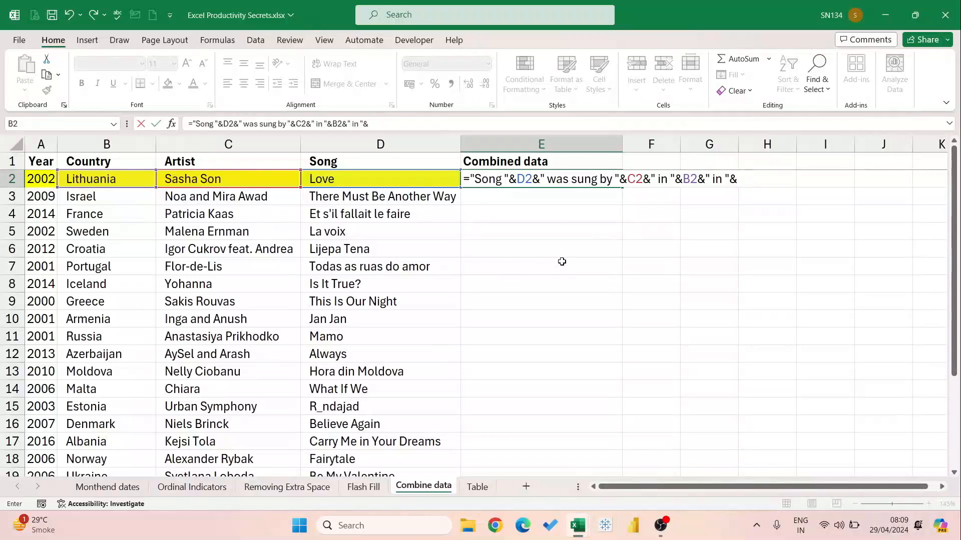
key("Left")
key("Left")
key("Left")
key("Left")
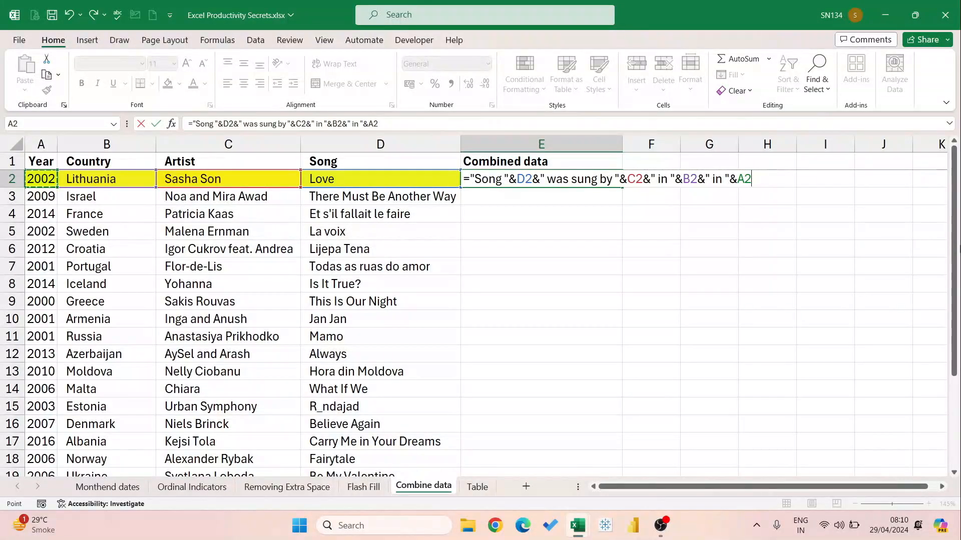
key("Return")
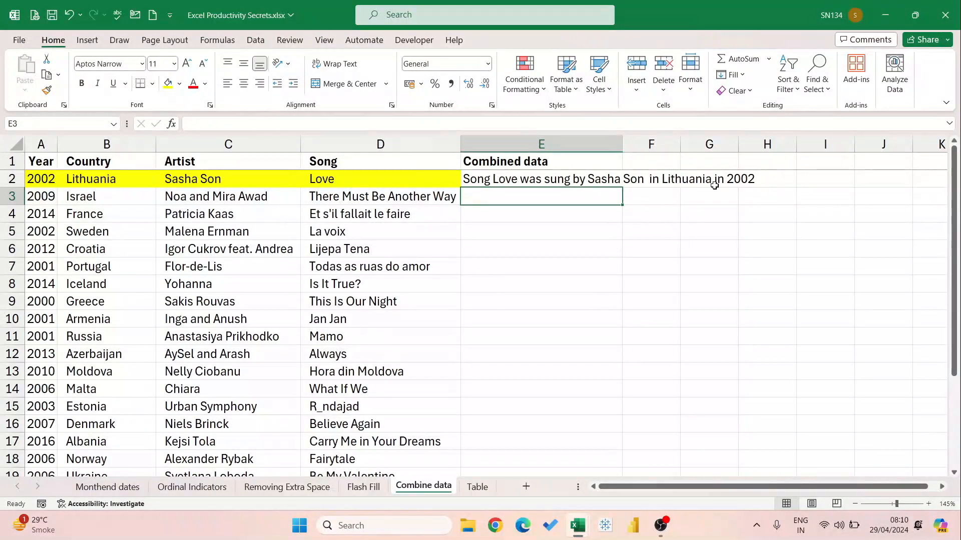
Fill the ampersand formula from E2 down the Combined data column to the last record and review the resulting sentences.
left_click(606, 181)
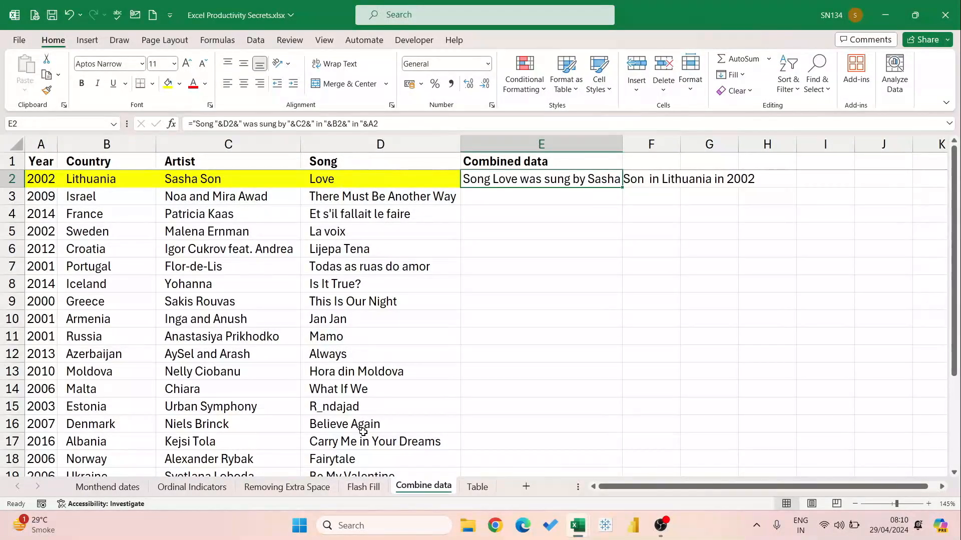
double_click(620, 187)
left_click(890, 259)
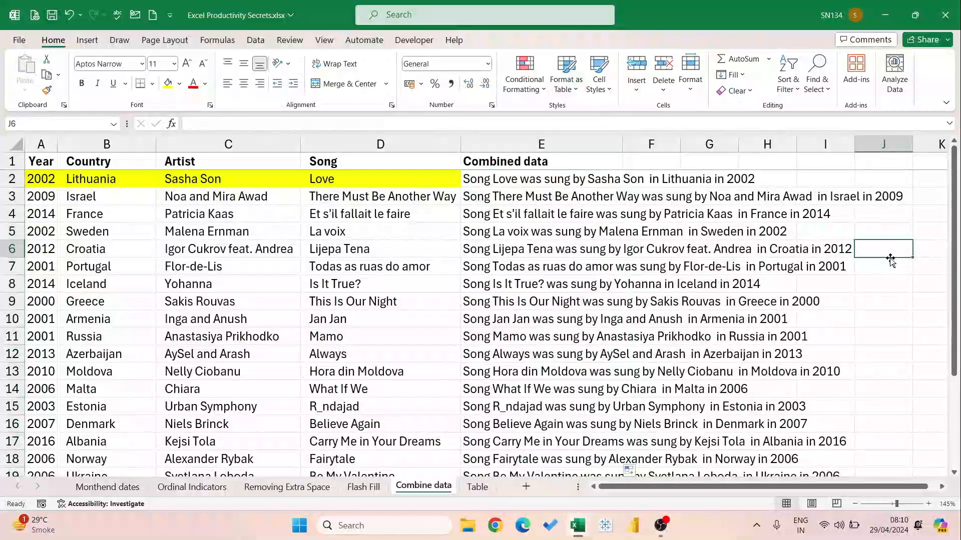
scroll(890, 259, "down", 4)
scroll(736, 251, "up", 4)
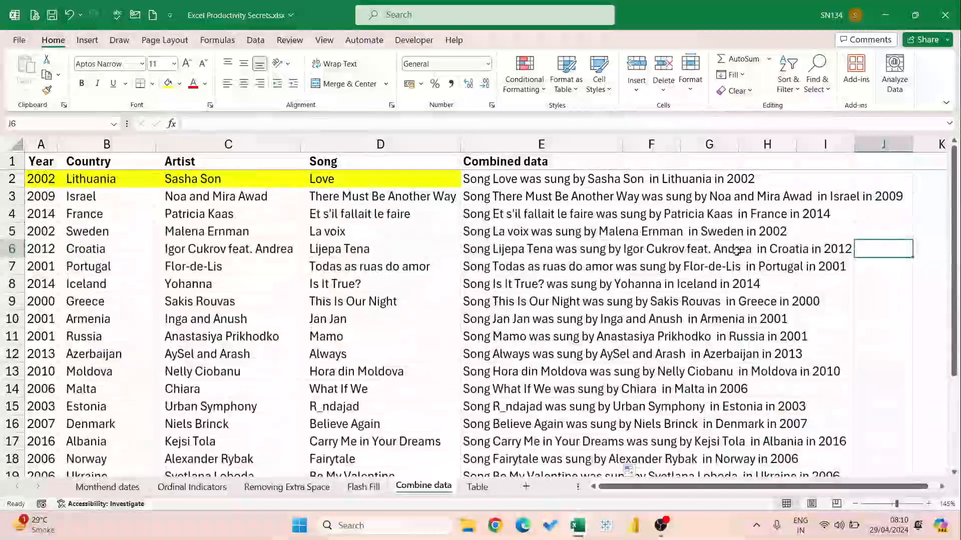
scroll(736, 252, "down", 4)
scroll(626, 386, "up", 4)
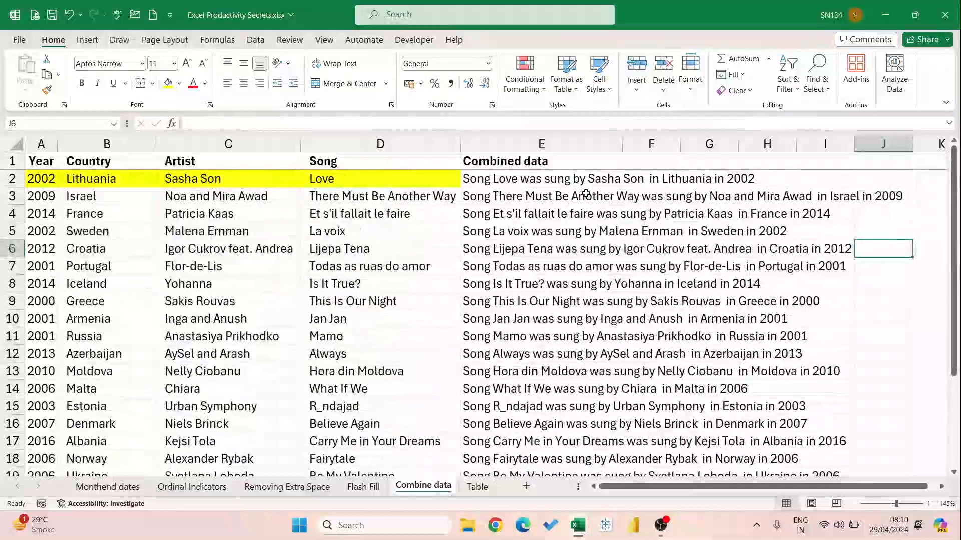